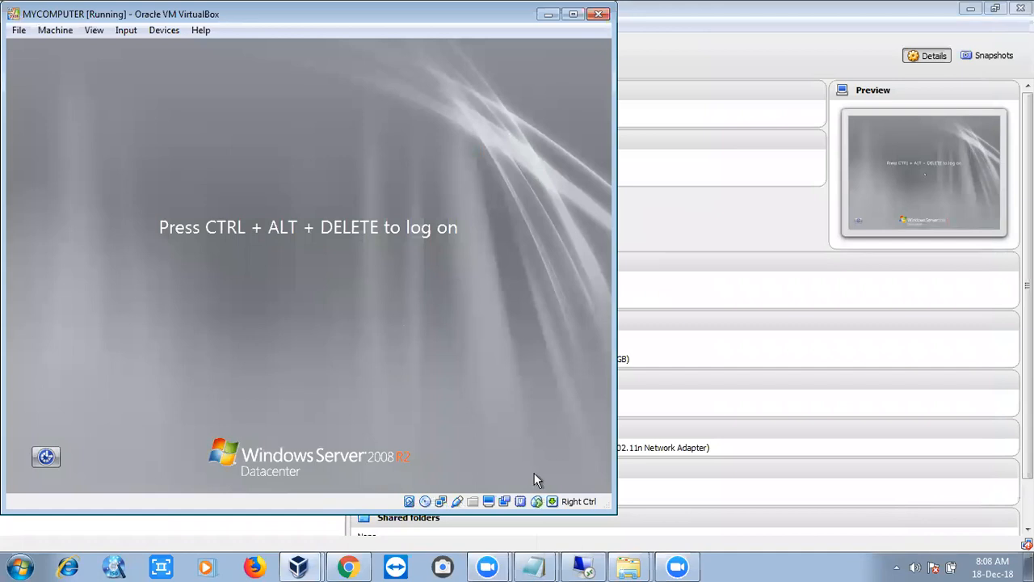
{"action": "left_click", "coordinate": [677, 566]}
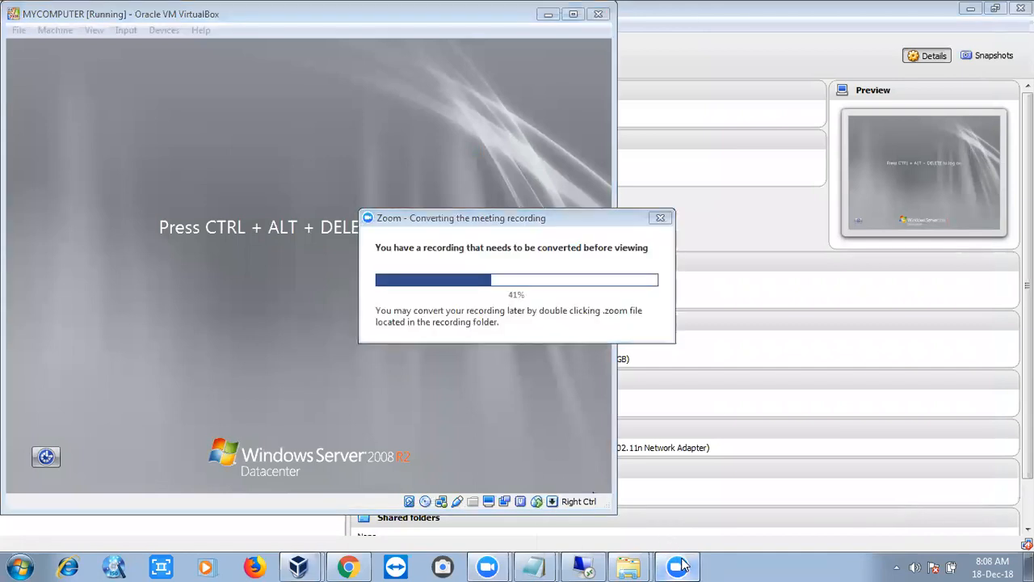
{"action": "left_click", "coordinate": [298, 566]}
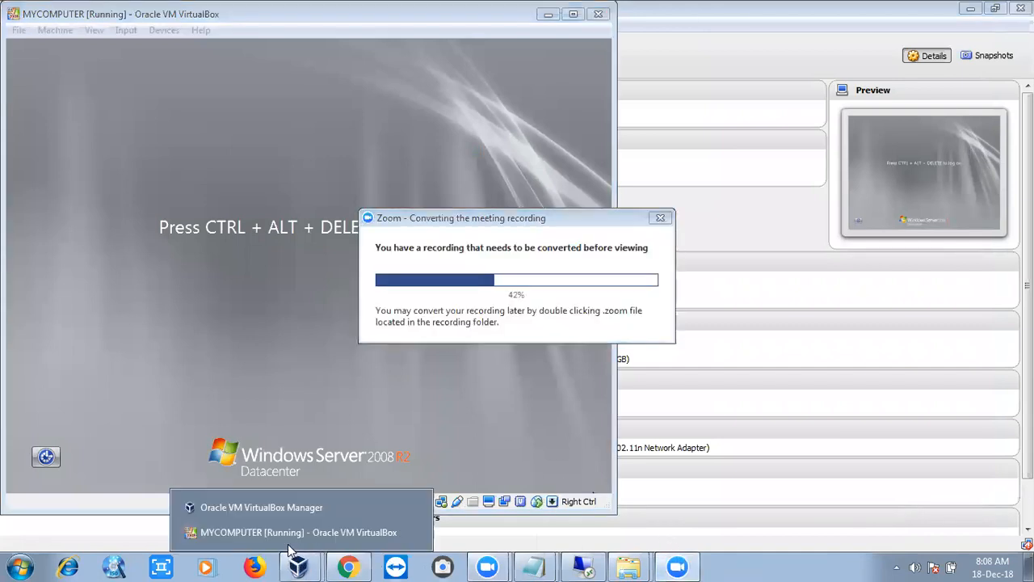
{"action": "left_click", "coordinate": [286, 511]}
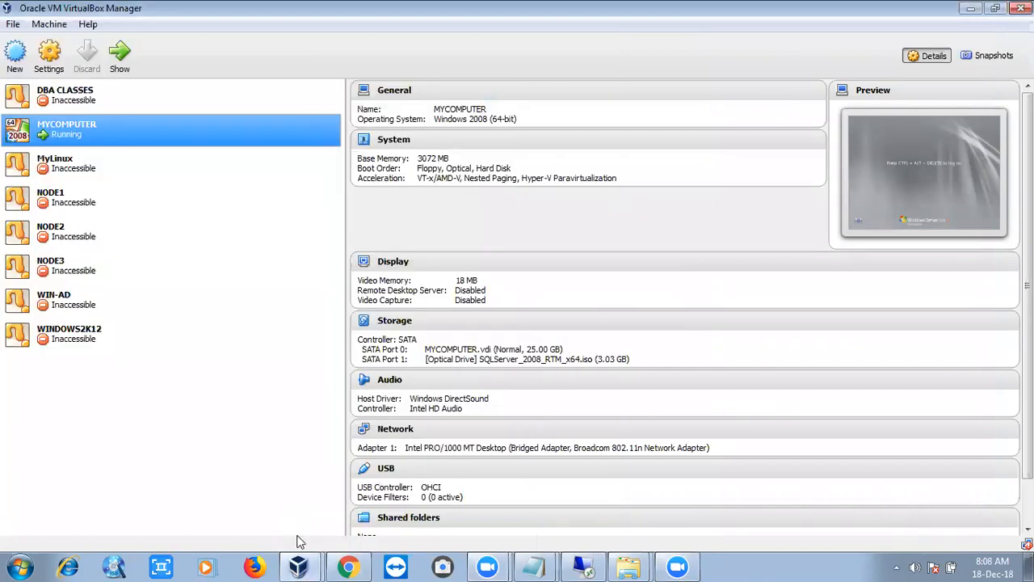
{"action": "left_click", "coordinate": [298, 565]}
{"action": "left_click", "coordinate": [301, 535]}
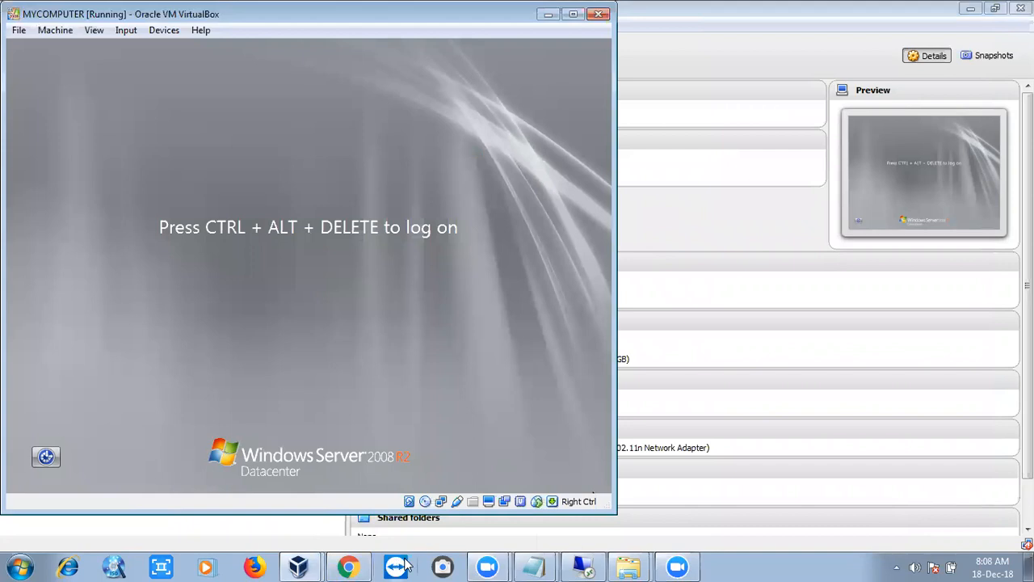
{"action": "left_click", "coordinate": [475, 561]}
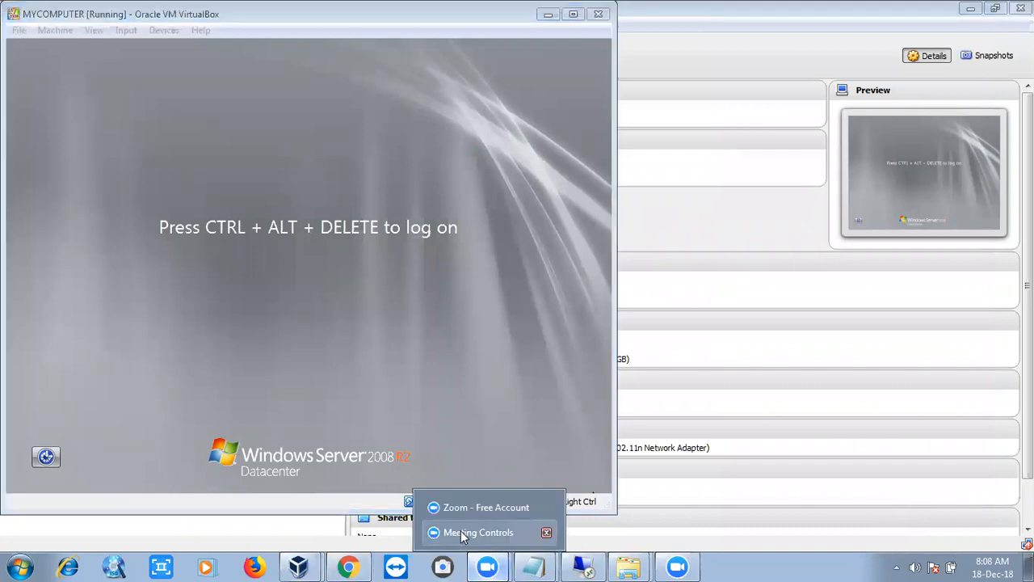
{"action": "left_click", "coordinate": [463, 534]}
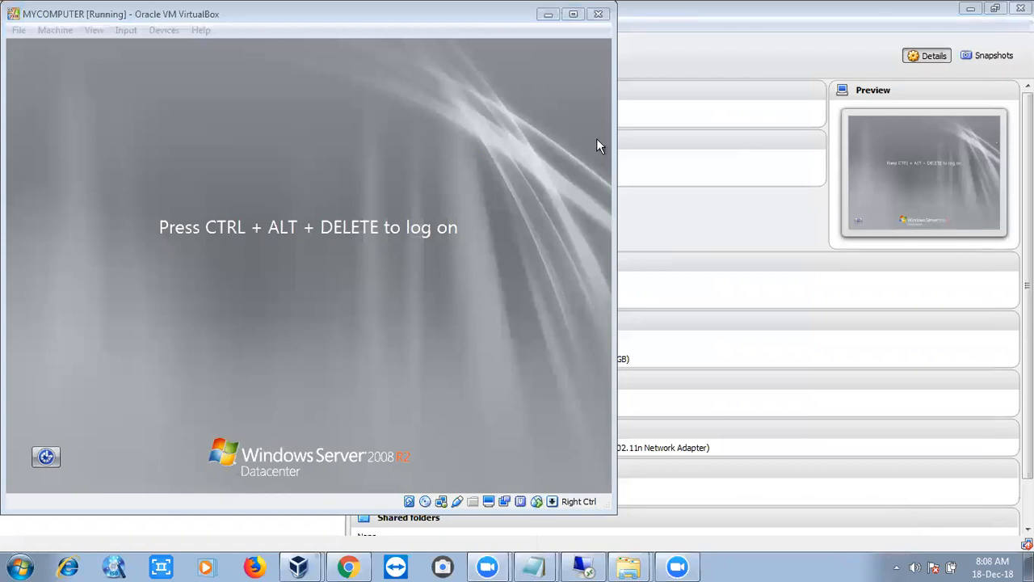
- Cancel the lost Remote Desktop session's reconnection attempt
{"action": "left_click", "coordinate": [584, 566]}
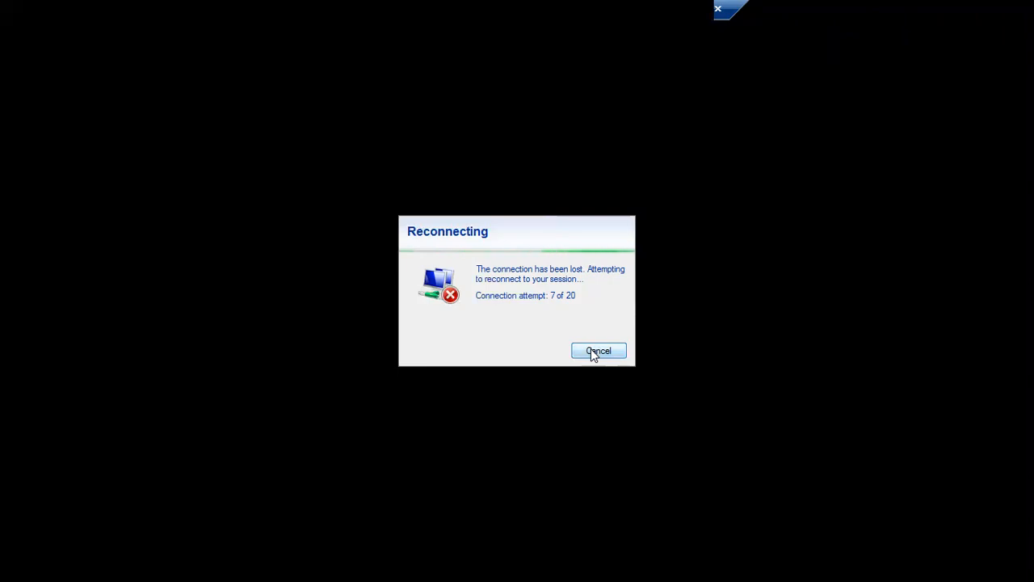
{"action": "left_click", "coordinate": [584, 352]}
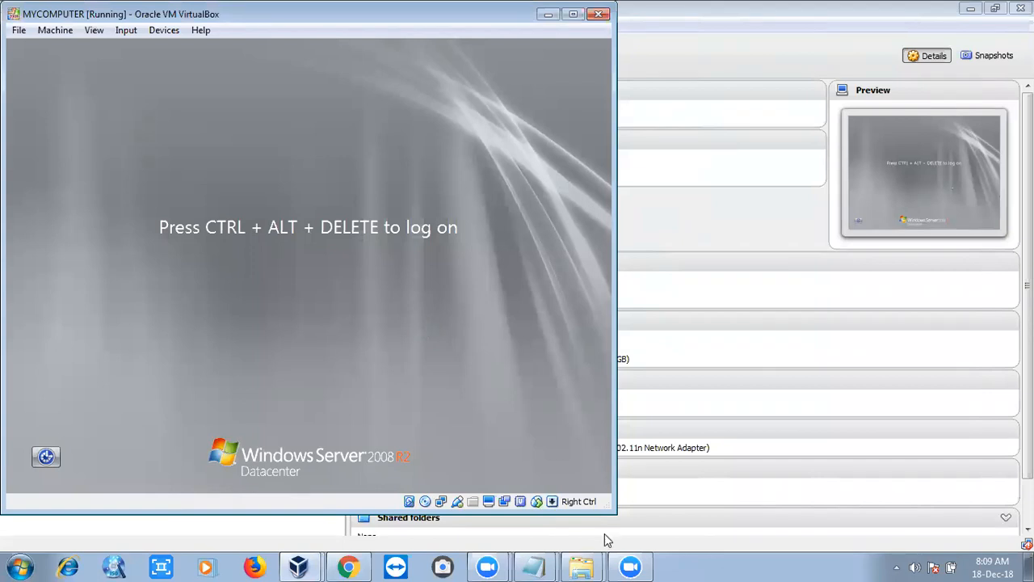
- Try to open a Remote Desktop connection to 192.168.0.2 with mstsc, then cancel and close it
{"action": "key", "text": "super+r"}
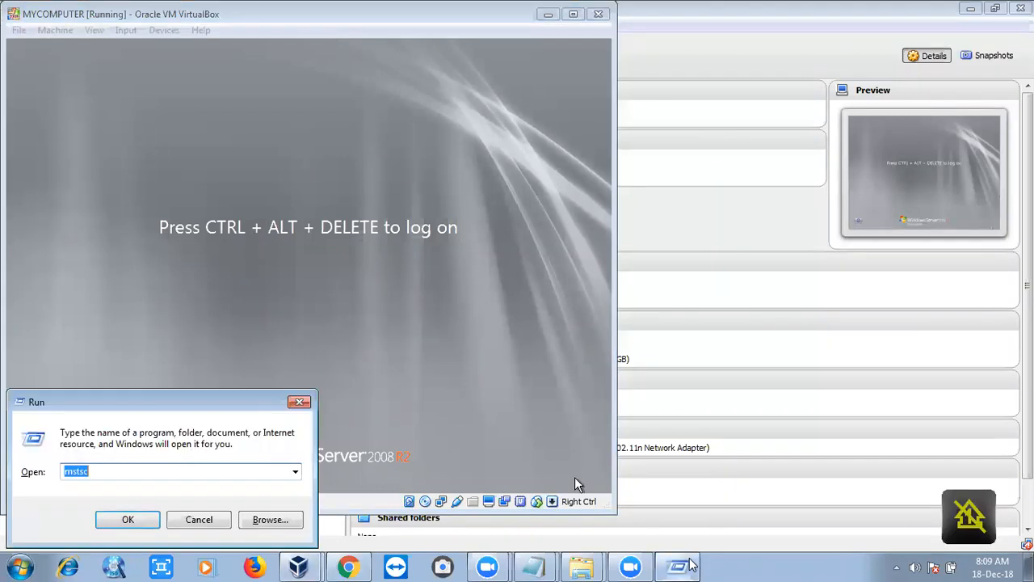
{"action": "key", "text": "Return"}
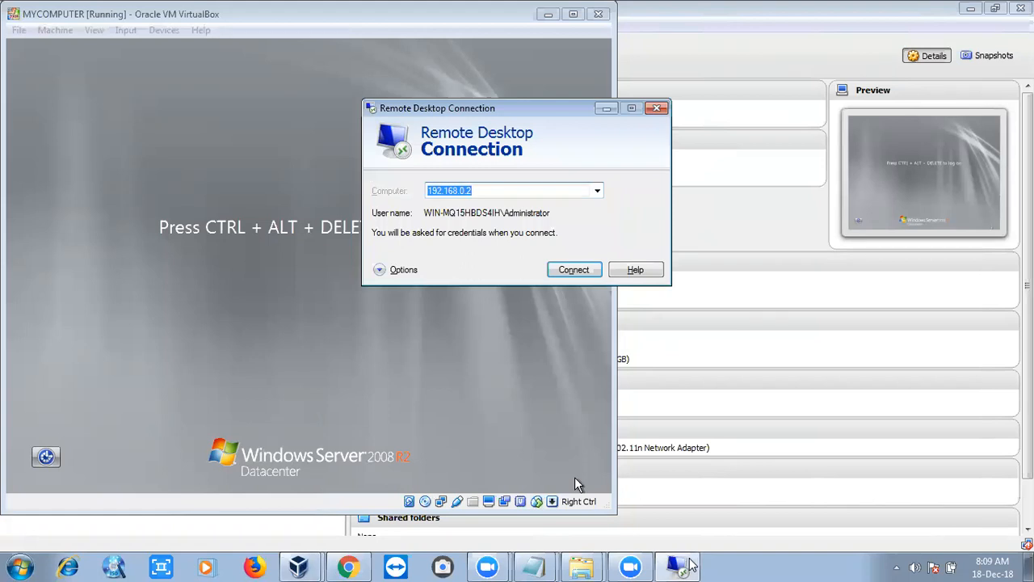
{"action": "key", "text": "Return"}
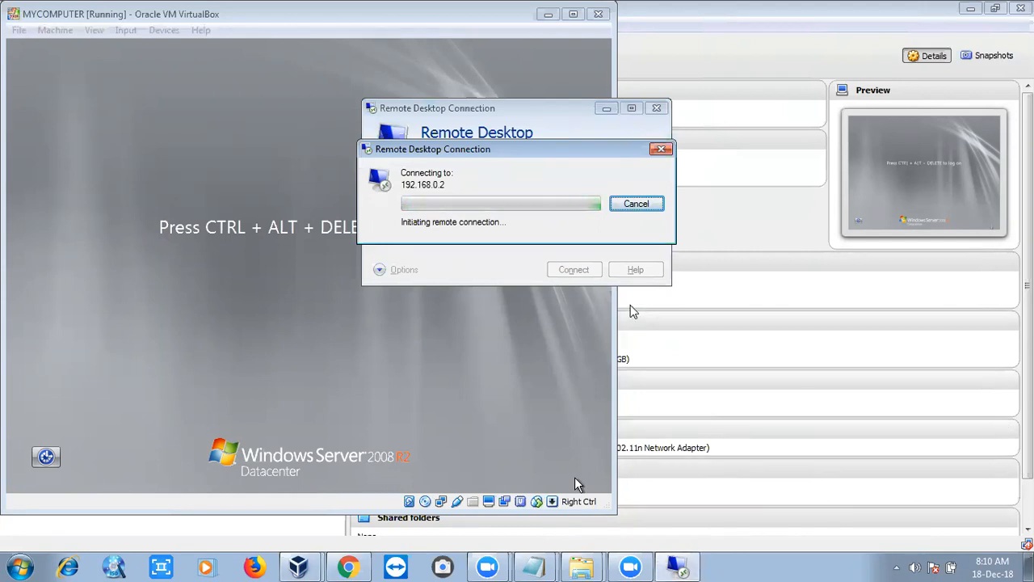
{"action": "left_click", "coordinate": [635, 204]}
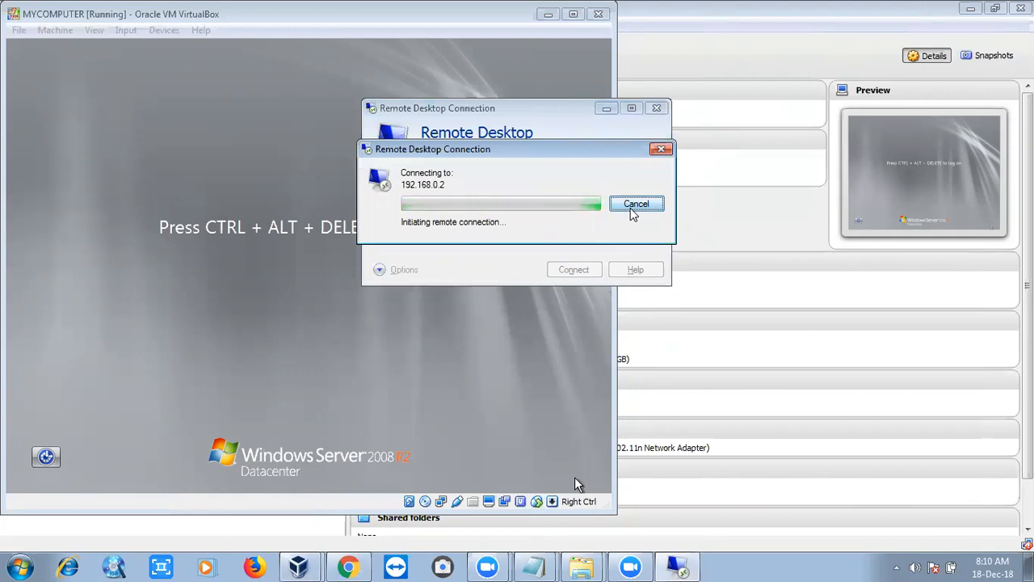
{"action": "left_click", "coordinate": [656, 108]}
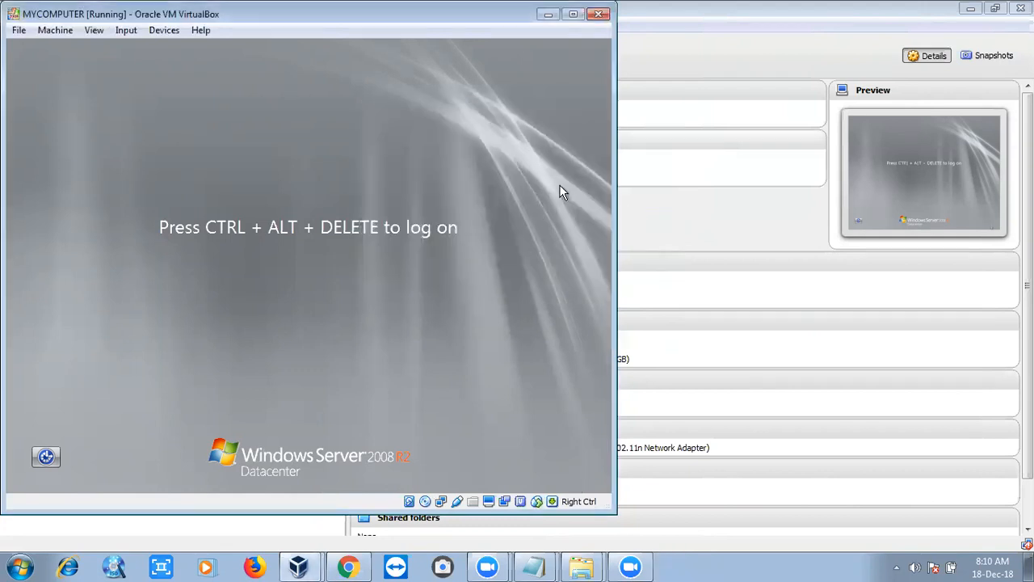
- Log on to the Windows Server virtual machine as Administrator with the account password
{"action": "key", "text": "ctrl+Delete"}
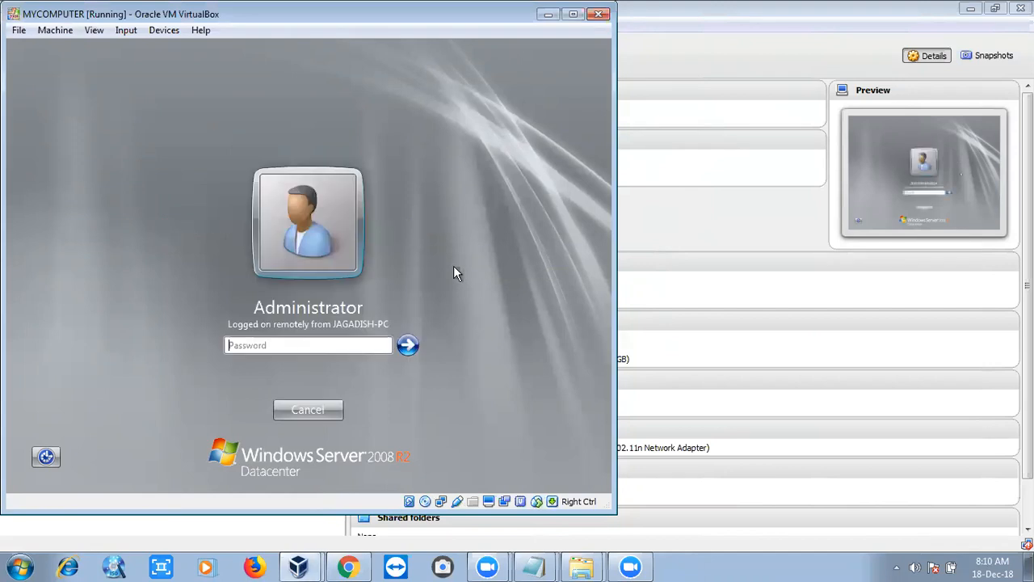
{"action": "type", "text": "p"}
{"action": "key", "text": "Return"}
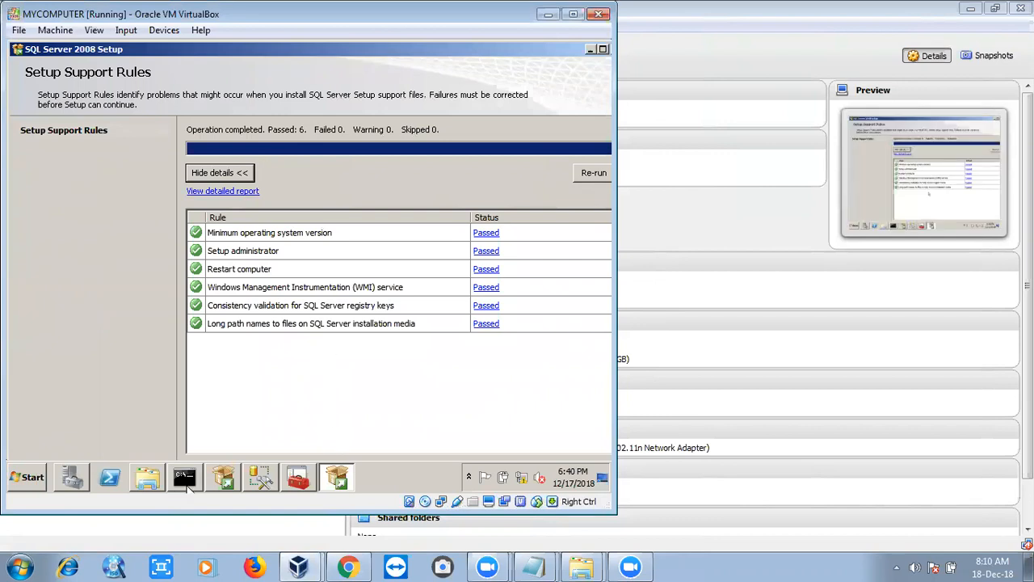
- Run ipconfig in the server's command prompt to check its IP configuration
{"action": "left_click", "coordinate": [186, 483]}
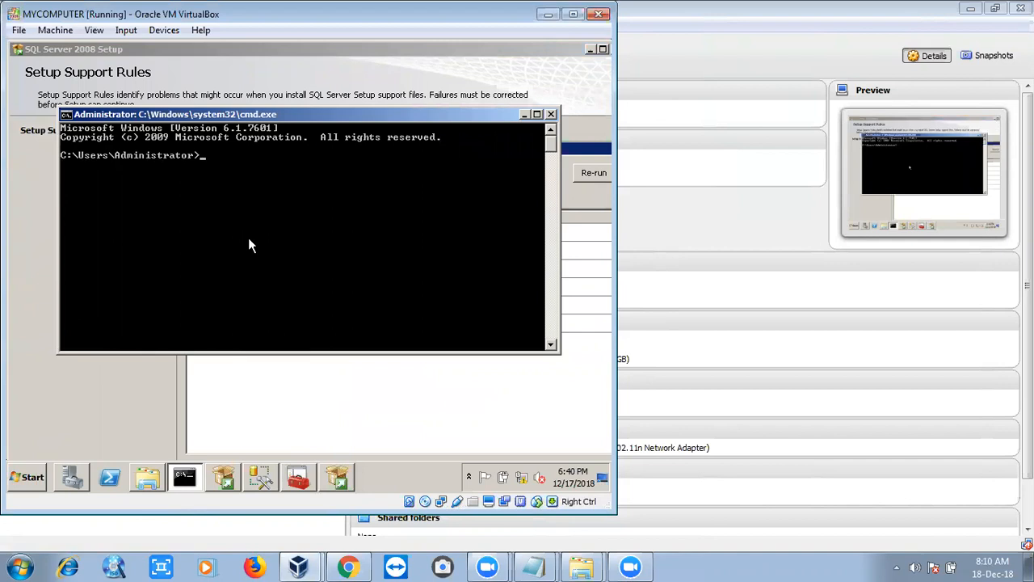
{"action": "type", "text": "ipconfig"}
{"action": "key", "text": "Return"}
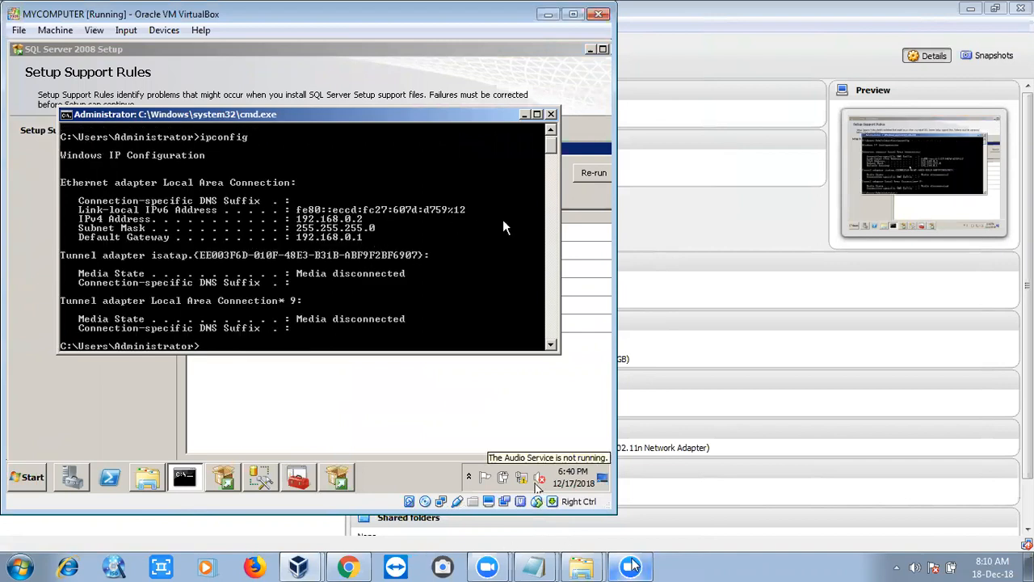
{"action": "key", "text": "super+r"}
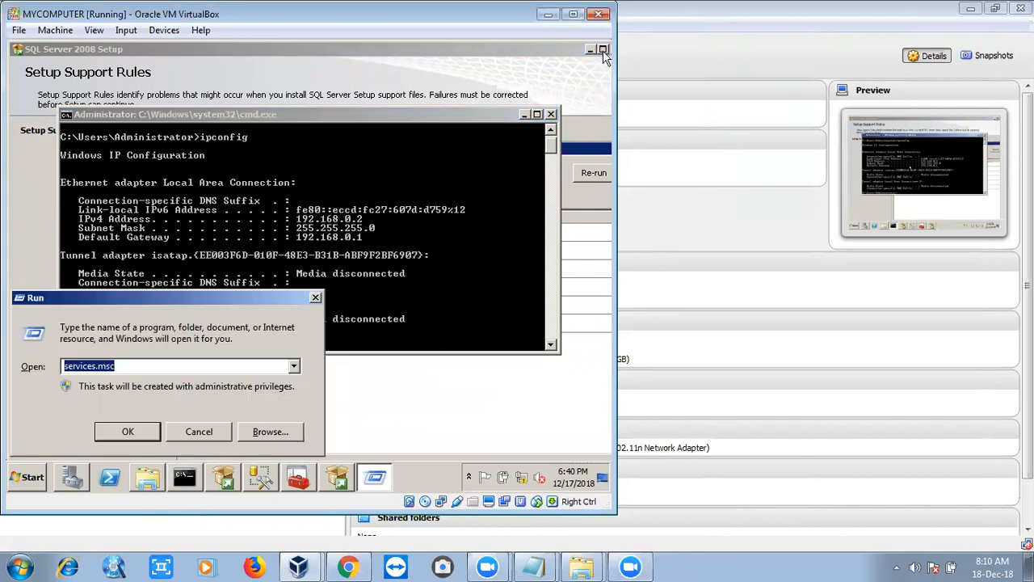
{"action": "left_click", "coordinate": [199, 431]}
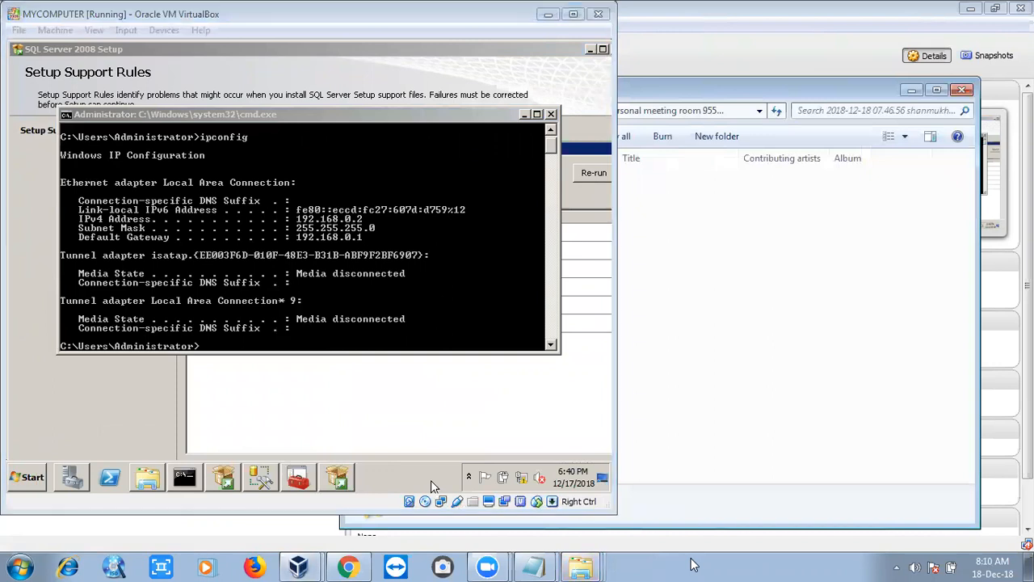
{"action": "left_click", "coordinate": [912, 90]}
{"action": "key", "text": "super+r"}
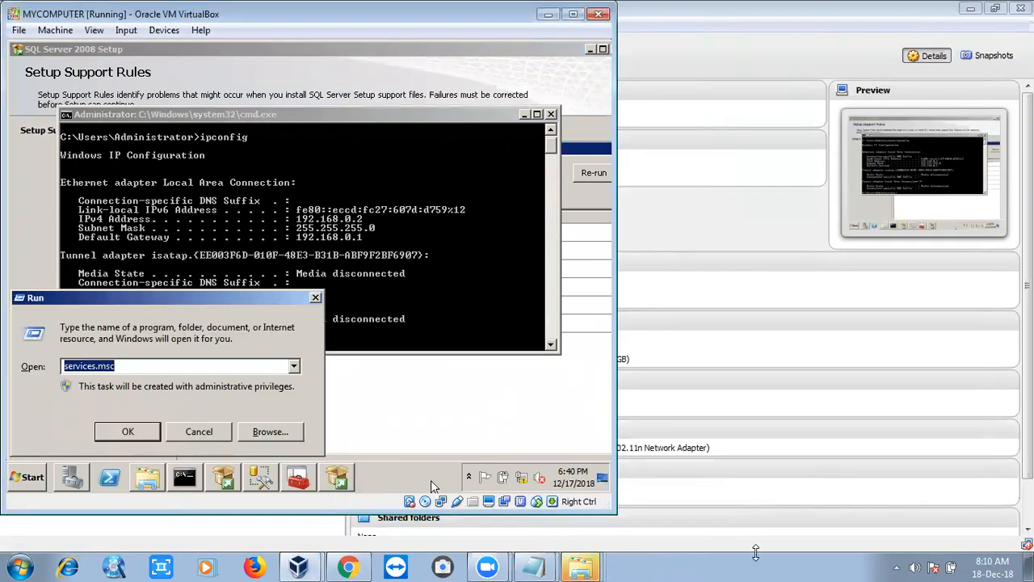
{"action": "left_click", "coordinate": [195, 432]}
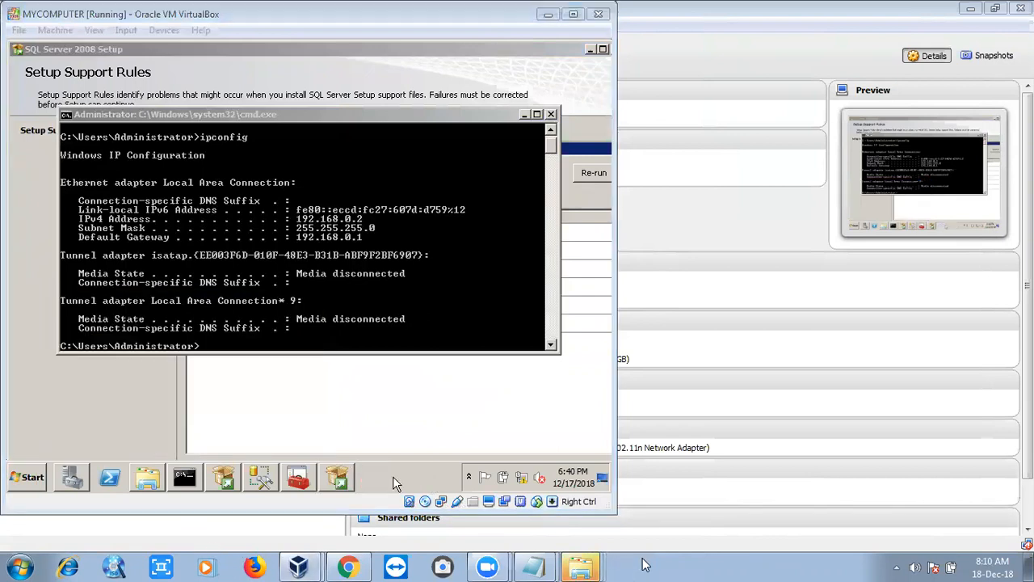
- Try connecting again to 192.168.0.2 with Remote Desktop Connection from the host
{"action": "key", "text": "super+r"}
{"action": "key", "text": "Return"}
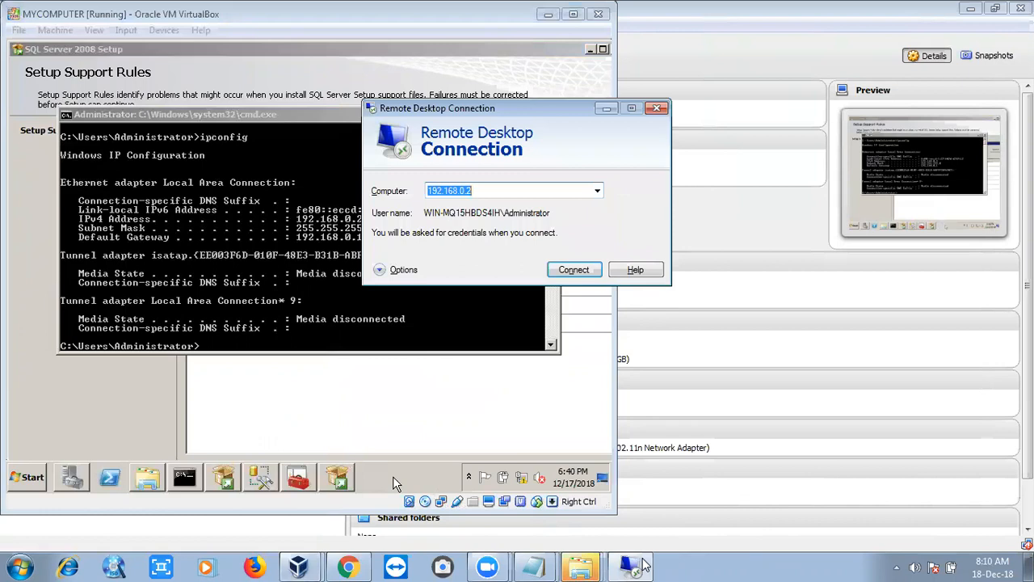
{"action": "key", "text": "Return"}
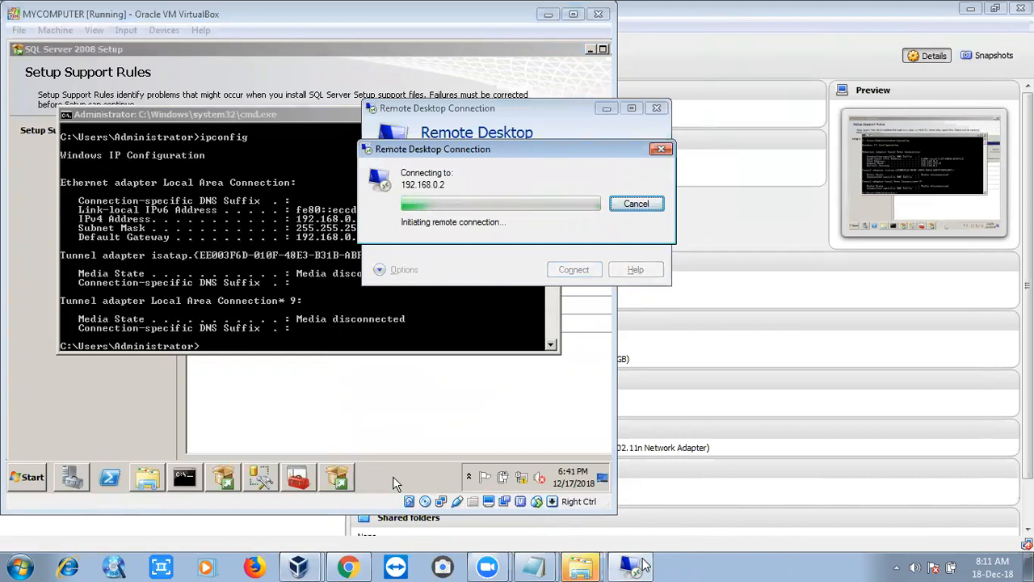
- Open the server's Network and Sharing Center and start diagnostics on the broken Internet link
{"action": "left_click", "coordinate": [524, 481]}
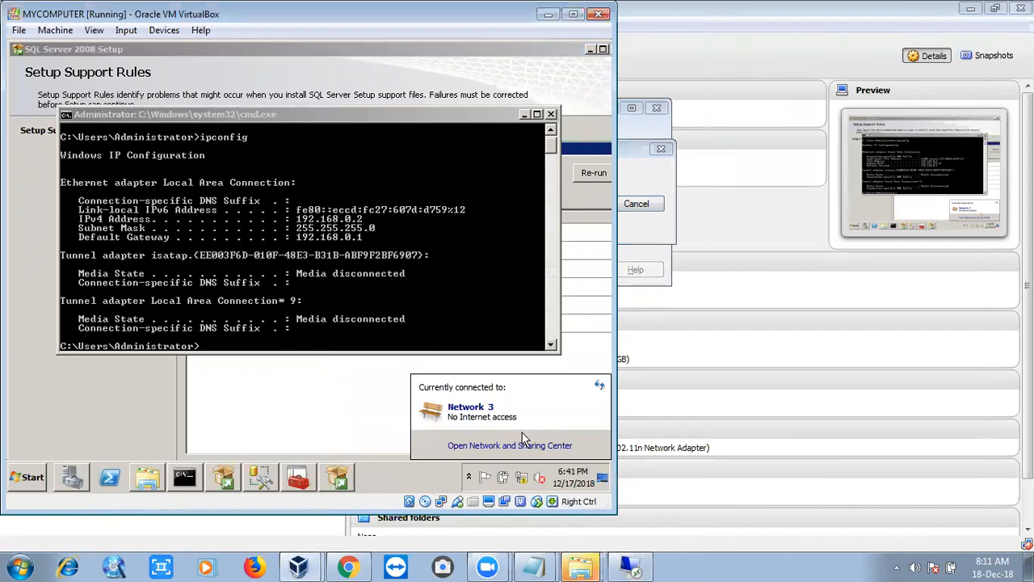
{"action": "left_click", "coordinate": [518, 445]}
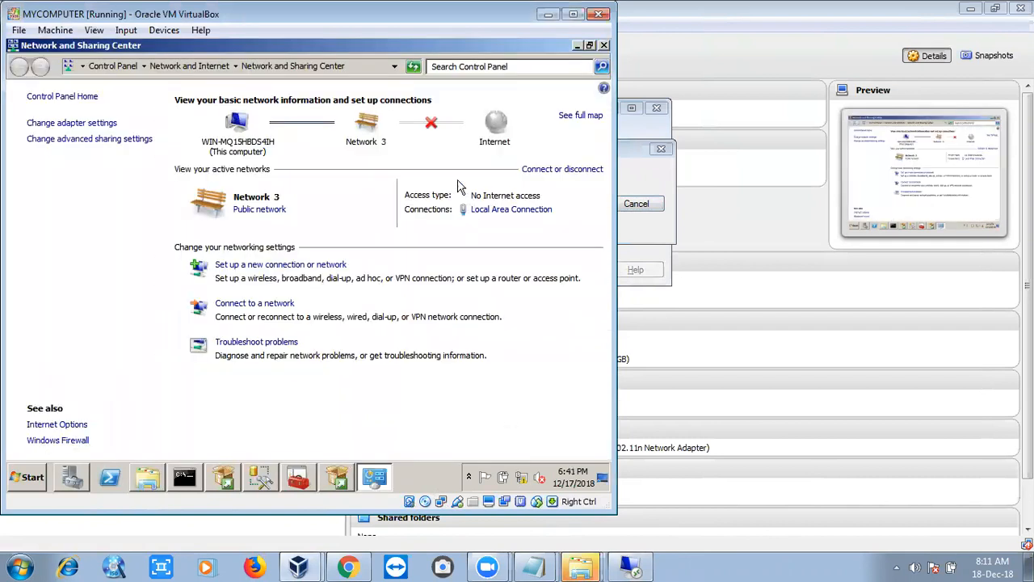
{"action": "left_click", "coordinate": [433, 126]}
- Dismiss the Remote Desktop connection error and minimize the Remote Desktop Connection window
{"action": "left_click", "coordinate": [674, 291]}
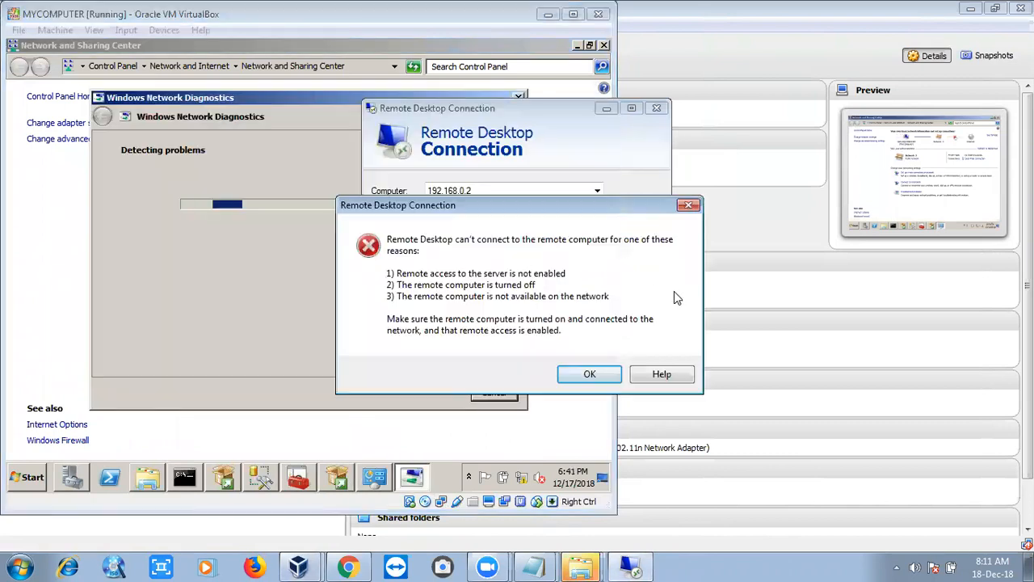
{"action": "left_click", "coordinate": [590, 374]}
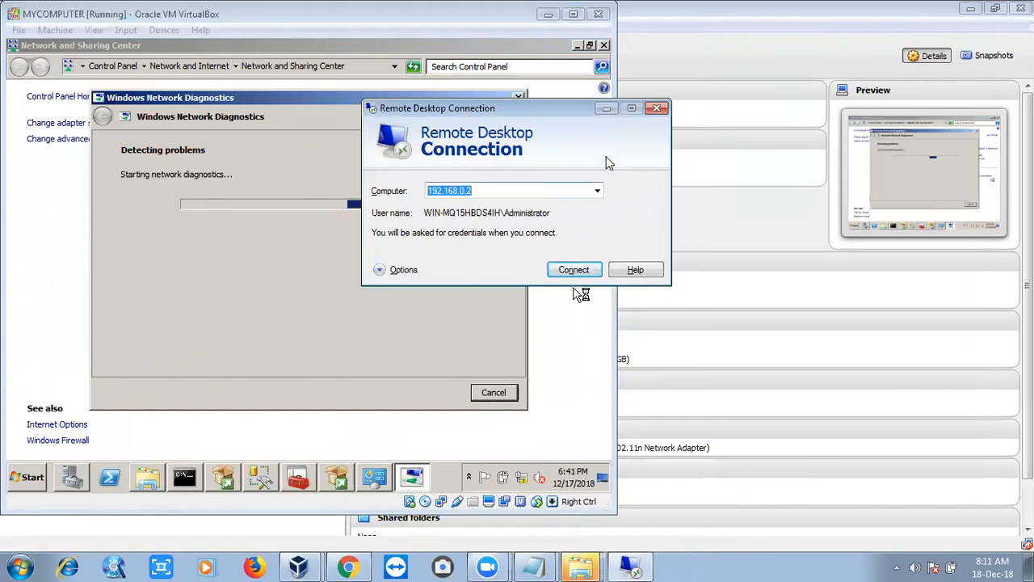
{"action": "left_click", "coordinate": [606, 108]}
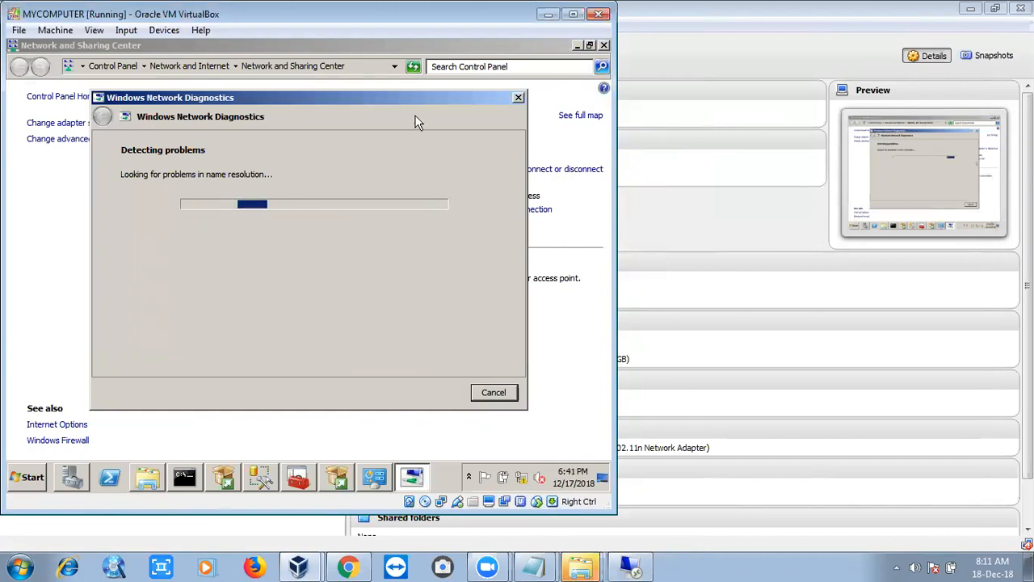
{"action": "left_click_drag", "start_coordinate": [416, 101], "coordinate": [611, 146]}
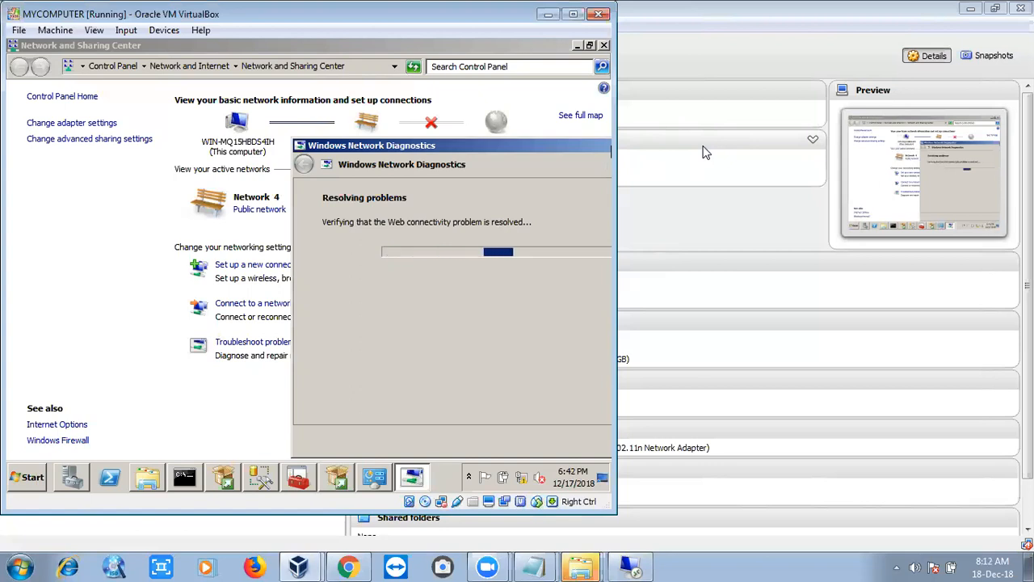
{"action": "left_click_drag", "start_coordinate": [574, 143], "coordinate": [444, 150]}
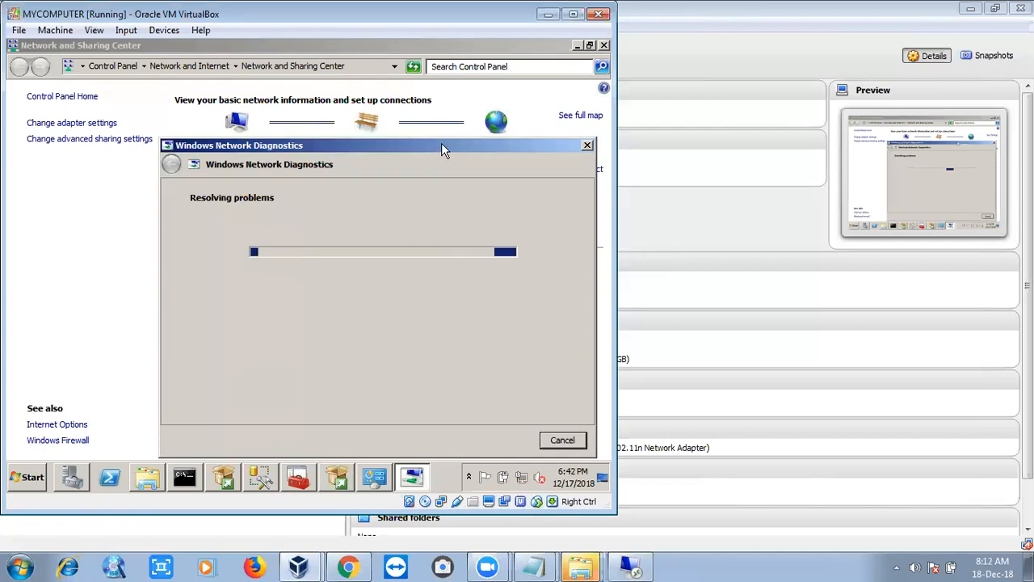
- Retry the Remote Desktop connection to 192.168.0.2
{"action": "left_click", "coordinate": [634, 566]}
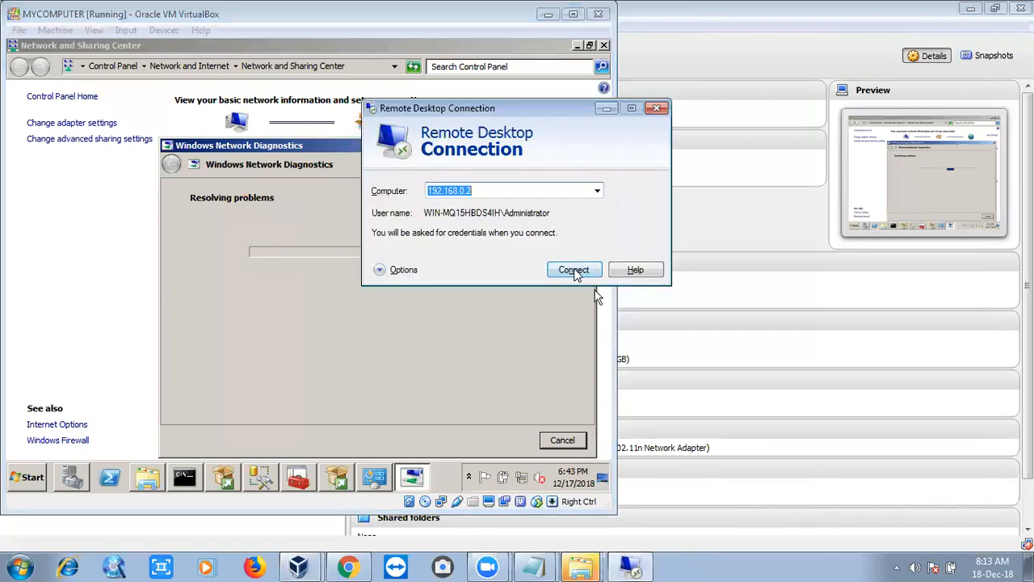
{"action": "left_click", "coordinate": [575, 270]}
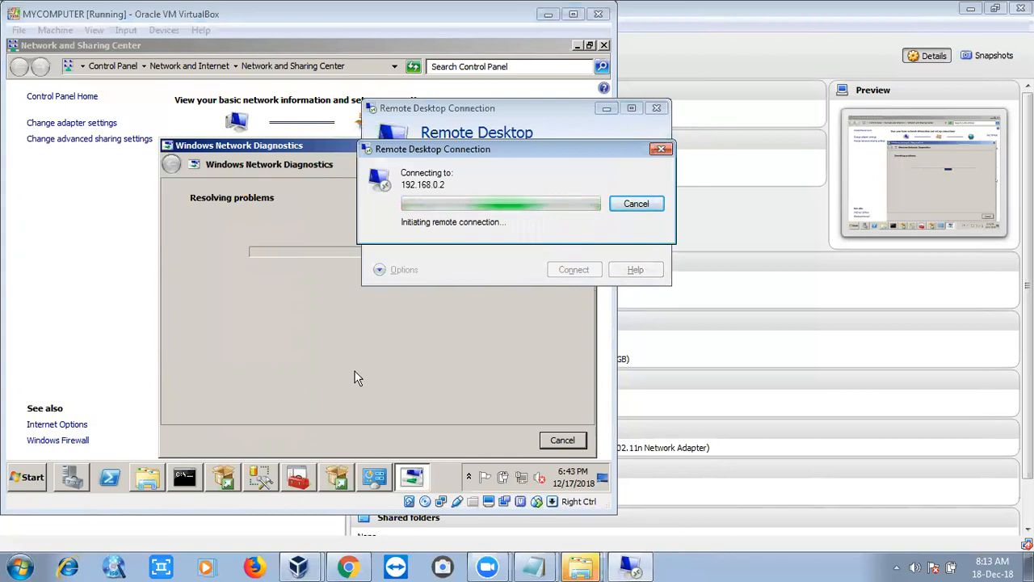
- Rerun ipconfig in the server's command prompt and bring the connecting Remote Desktop window back
{"action": "left_click", "coordinate": [185, 477]}
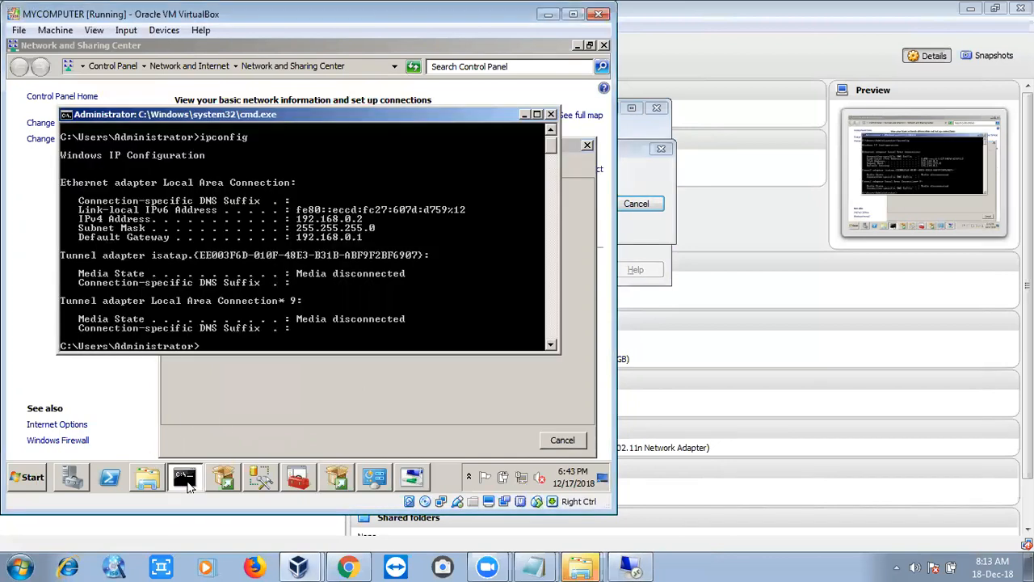
{"action": "key", "text": "Up"}
{"action": "key", "text": "Return"}
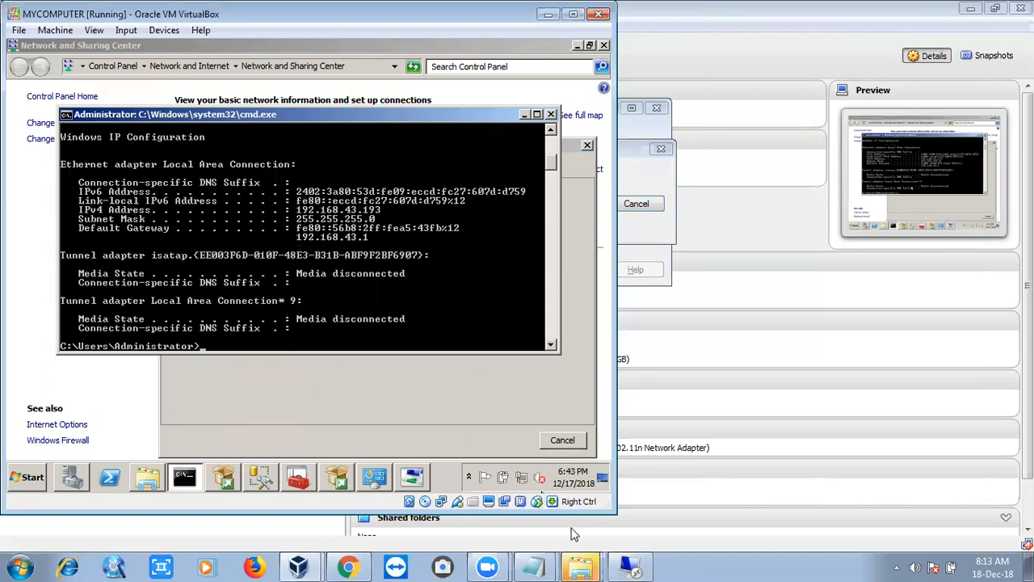
{"action": "left_click", "coordinate": [628, 566]}
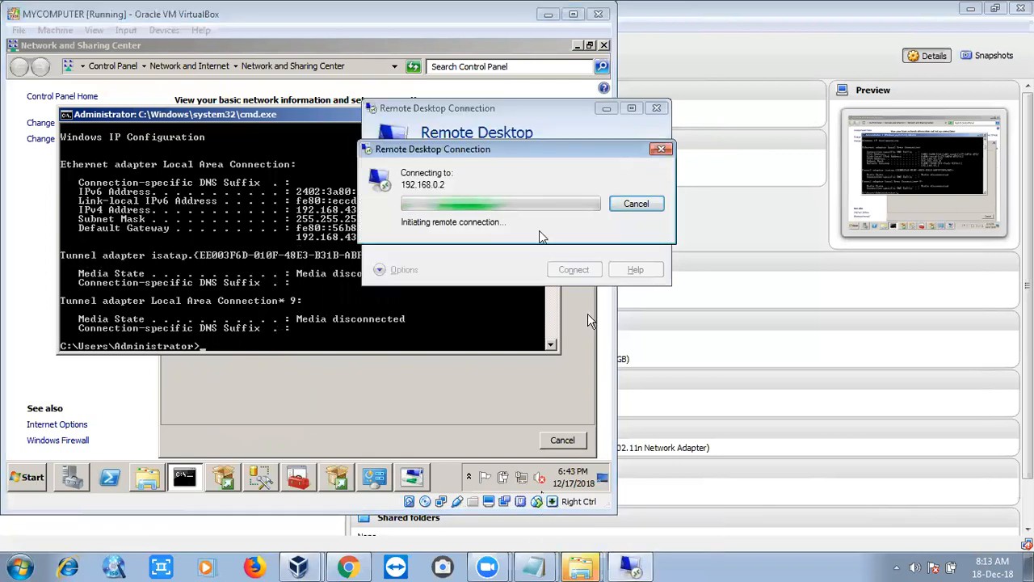
- Cancel the pending connection and connect Remote Desktop to 192.168.43.193 instead
{"action": "left_click", "coordinate": [622, 204]}
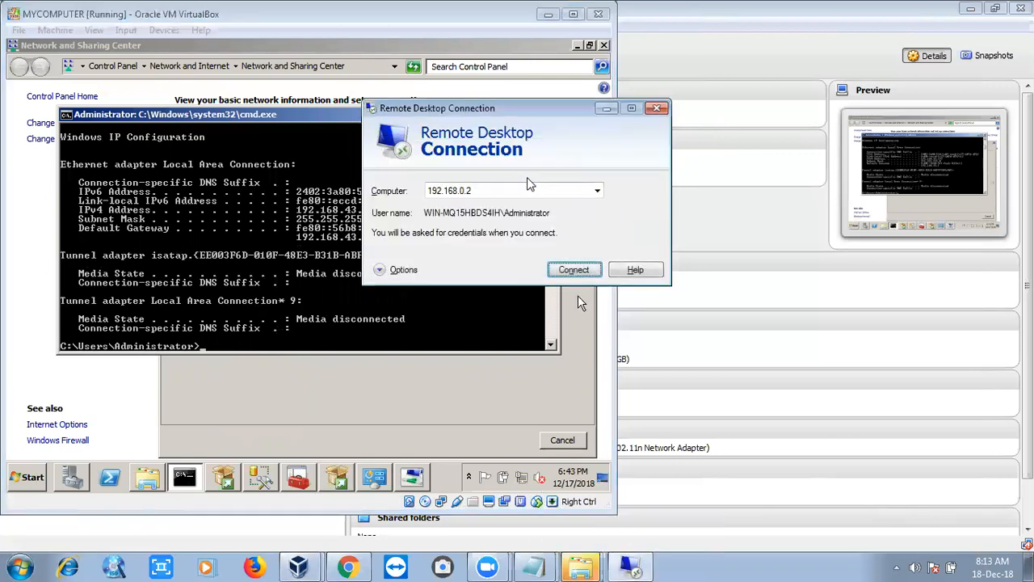
{"action": "left_click", "coordinate": [528, 191]}
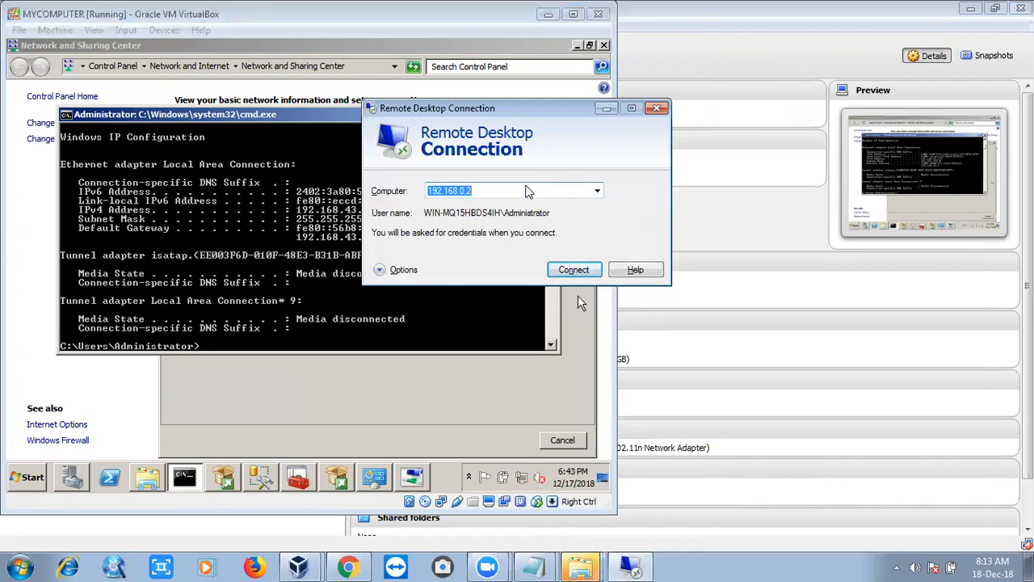
{"action": "type", "text": "192.168."}
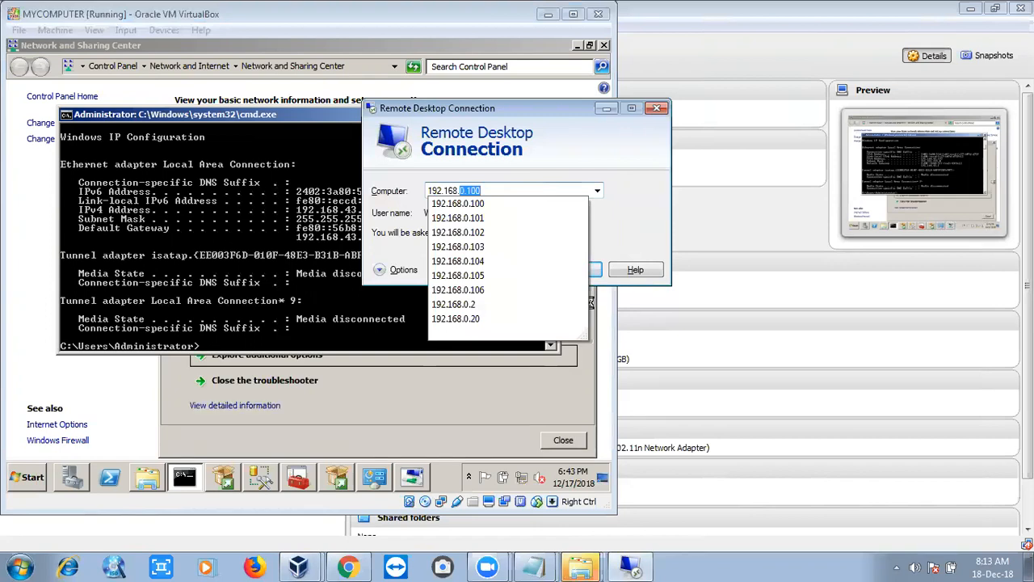
{"action": "type", "text": "43."}
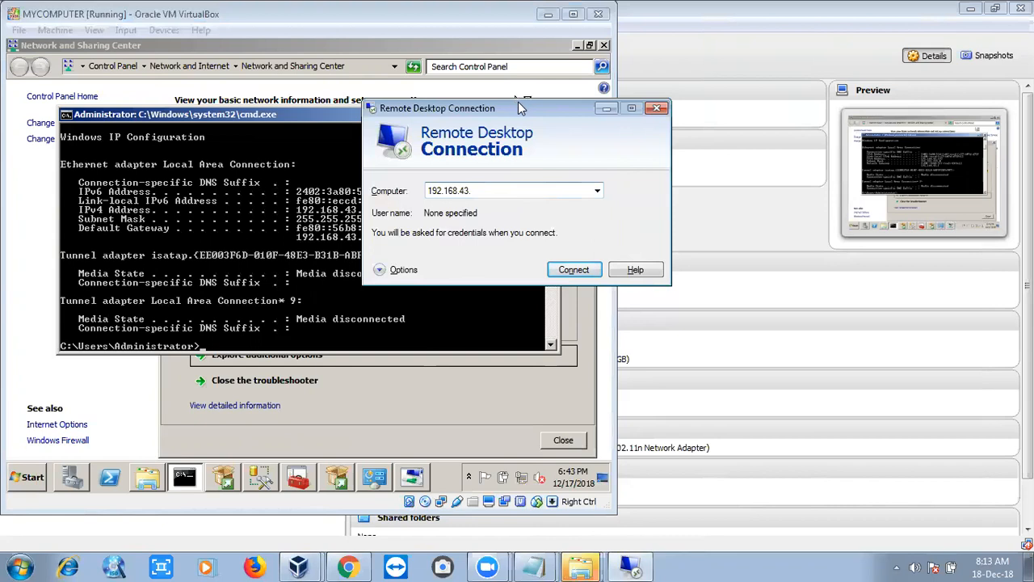
{"action": "left_click_drag", "start_coordinate": [517, 103], "coordinate": [570, 104]}
{"action": "type", "text": "193"}
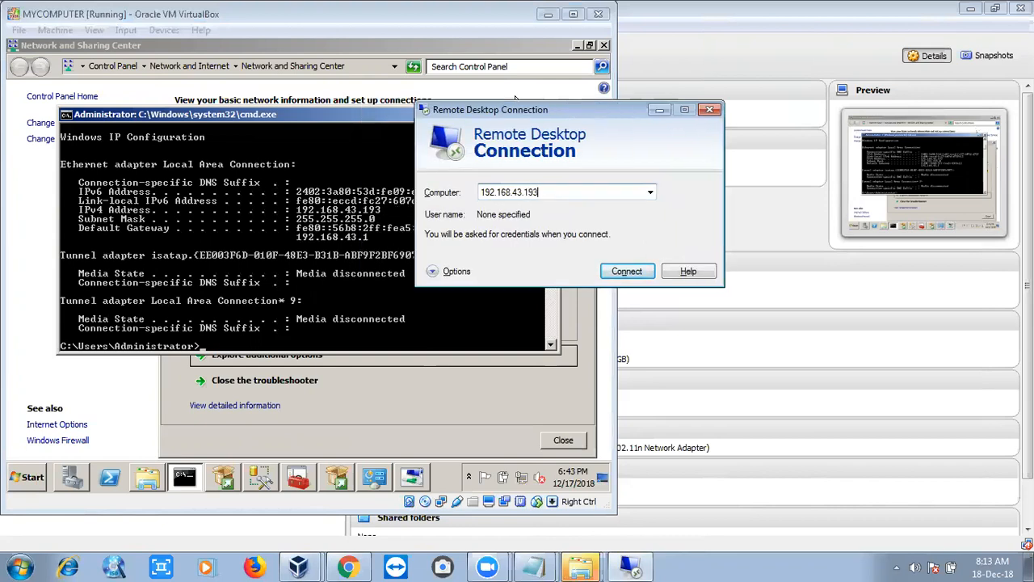
{"action": "key", "text": "Return"}
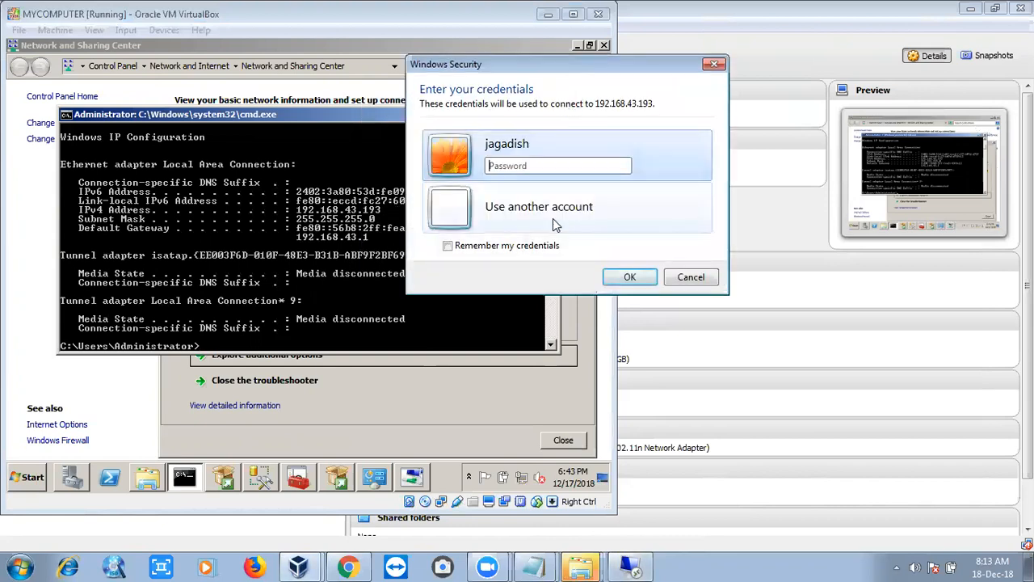
- Sign in with another account as administrator, enter the account password, and accept the certificate warning
{"action": "left_click", "coordinate": [554, 215]}
{"action": "type", "text": "admin"}
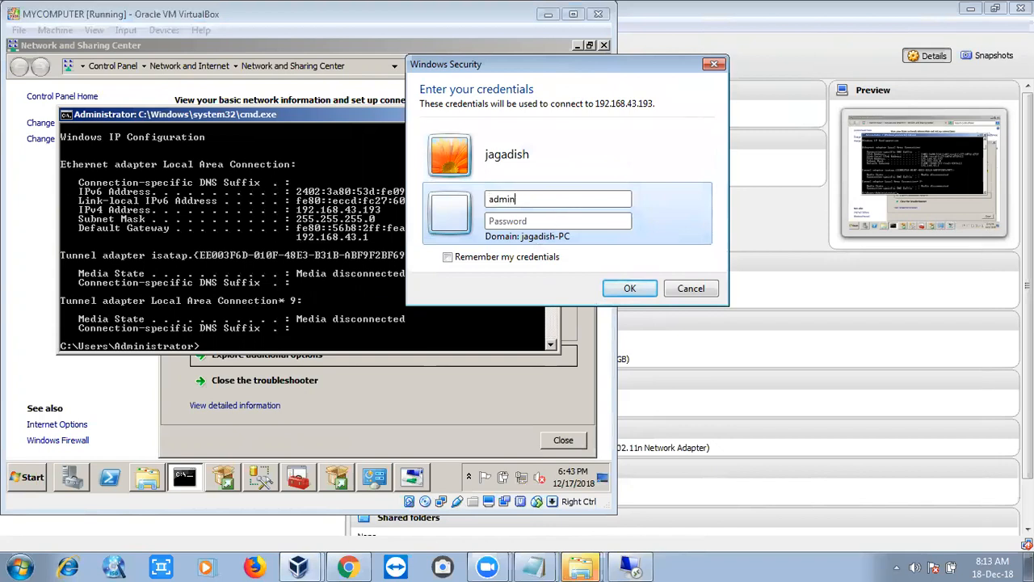
{"action": "type", "text": "istrator"}
{"action": "key", "text": "Tab"}
{"action": "type", "text": "••••••••"}
{"action": "key", "text": "Return"}
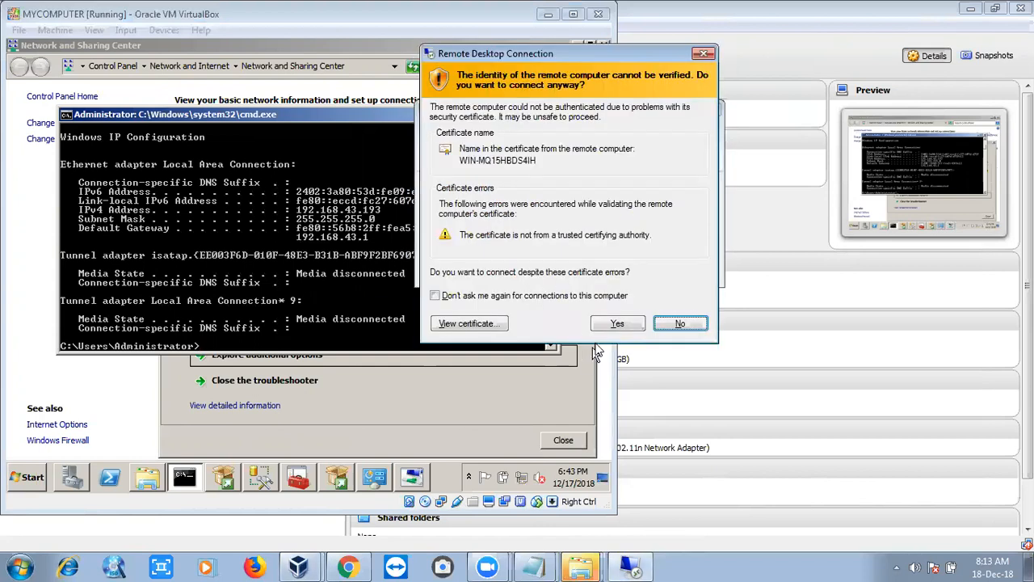
{"action": "left_click", "coordinate": [616, 324]}
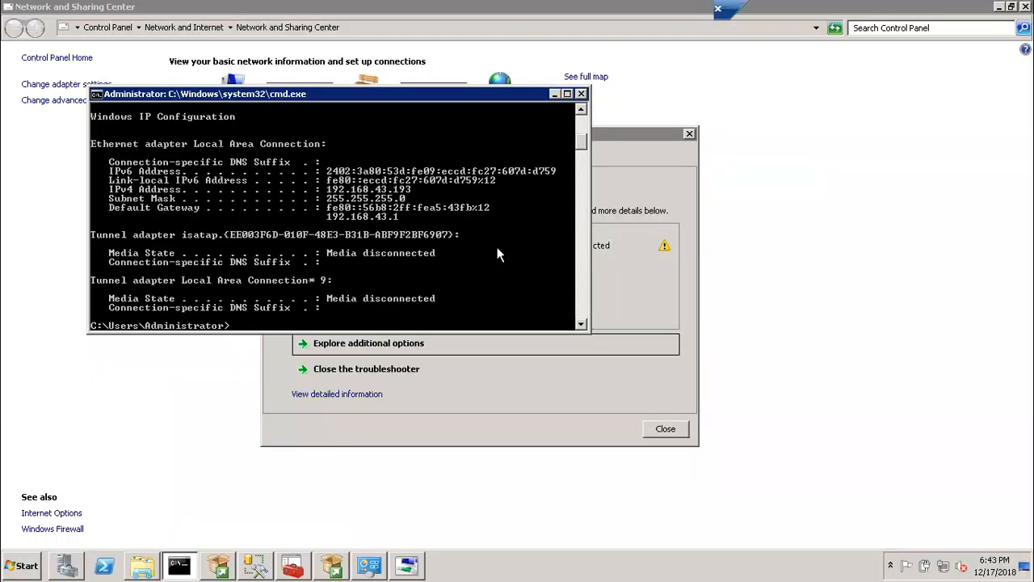
- In the remote session, close the troubleshooter and Network and Sharing Center and minimize the command prompt
{"action": "left_click", "coordinate": [664, 430]}
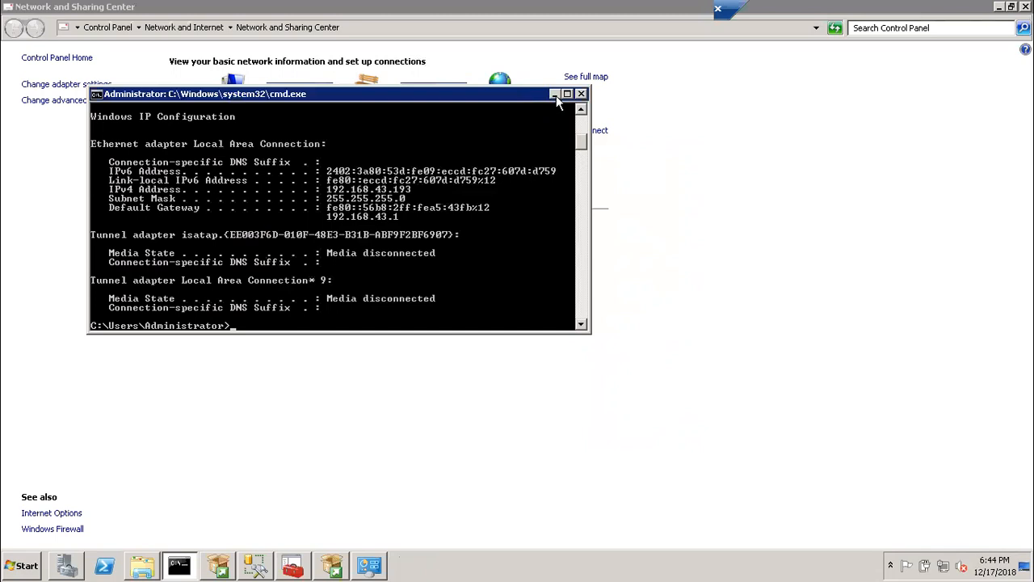
{"action": "left_click", "coordinate": [555, 95]}
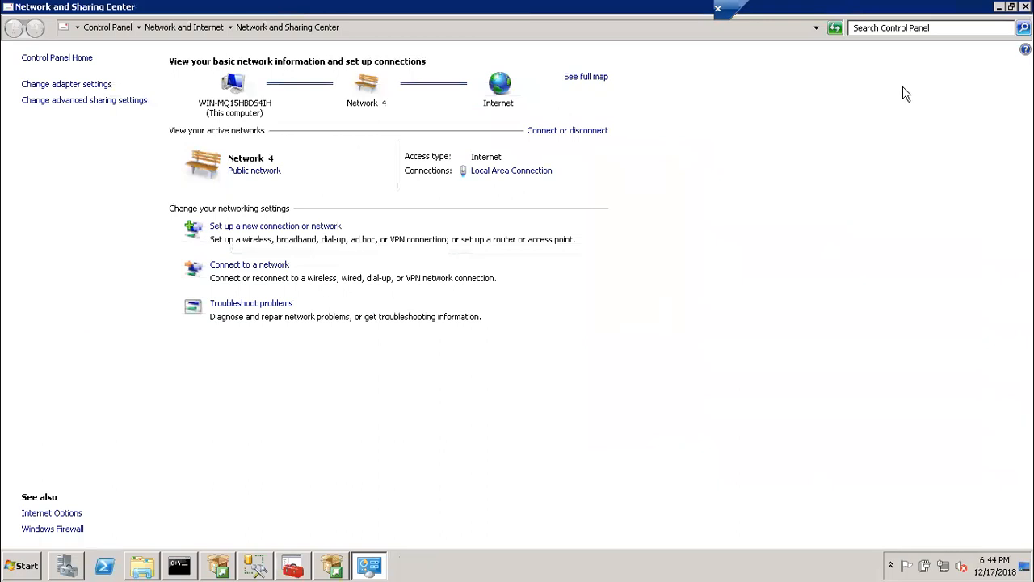
{"action": "double_click", "coordinate": [889, 11]}
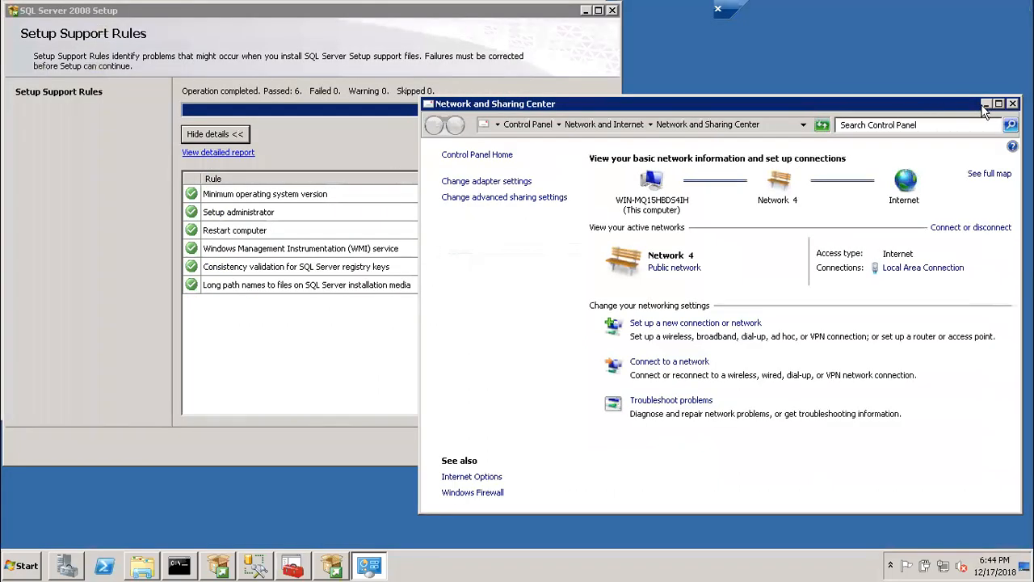
{"action": "left_click", "coordinate": [1012, 104]}
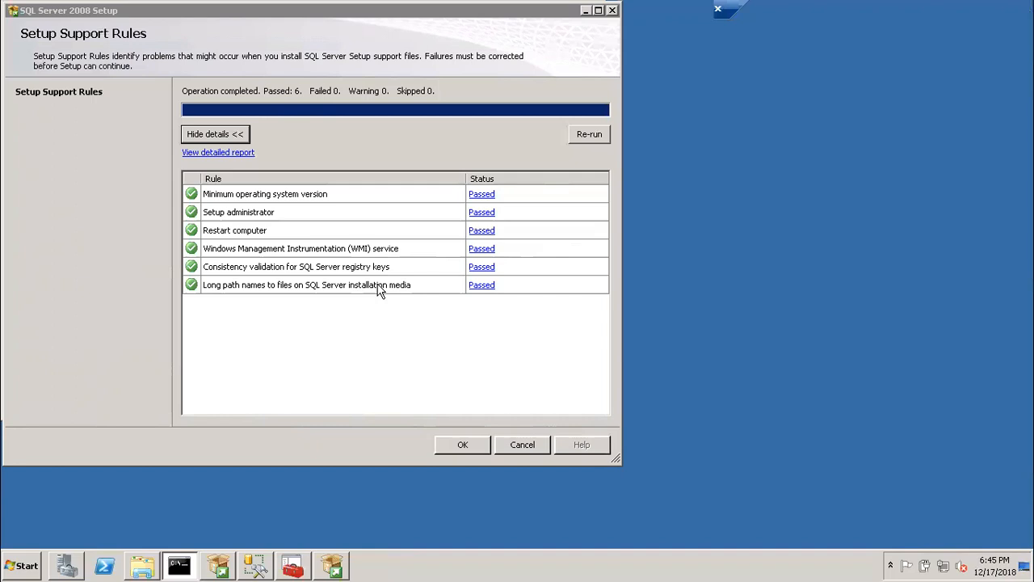
- Rerun the SQL Server 2008 setup support rules check and continue
{"action": "left_click", "coordinate": [210, 234]}
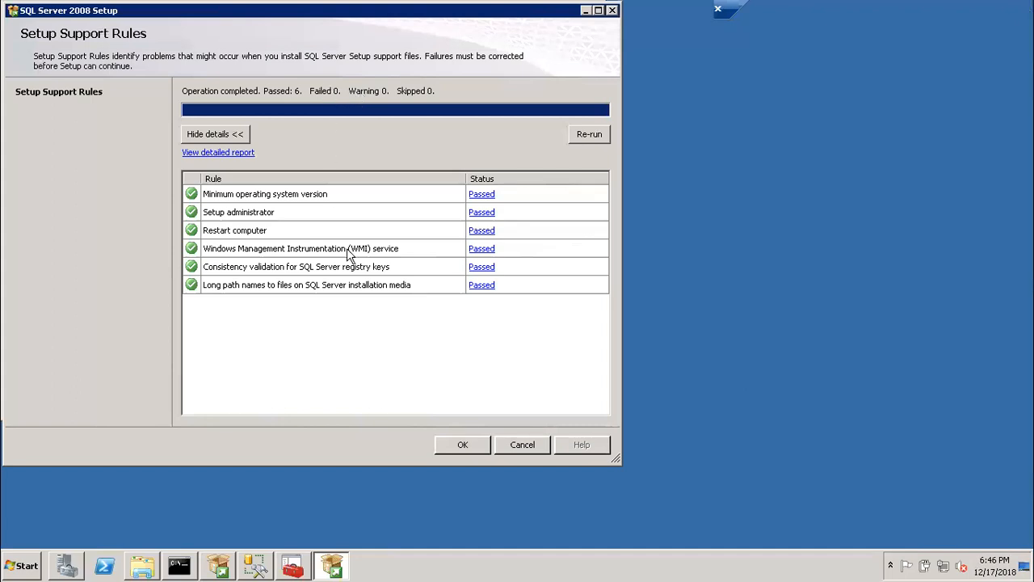
{"action": "left_click", "coordinate": [589, 135]}
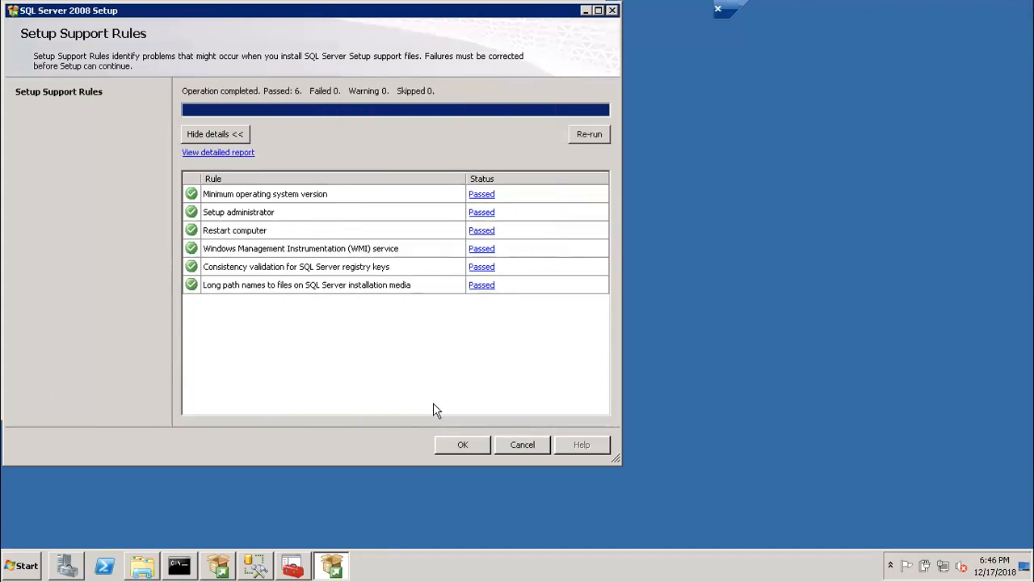
{"action": "left_click", "coordinate": [461, 443]}
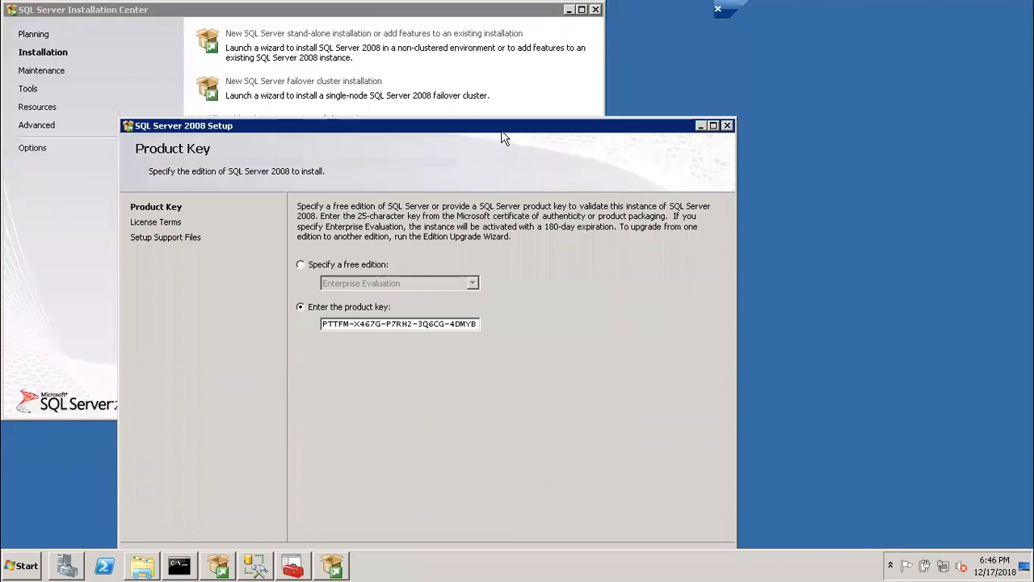
- Continue past the product key page with the pre-filled key and accept the license terms
{"action": "left_click_drag", "start_coordinate": [501, 127], "coordinate": [514, 68]}
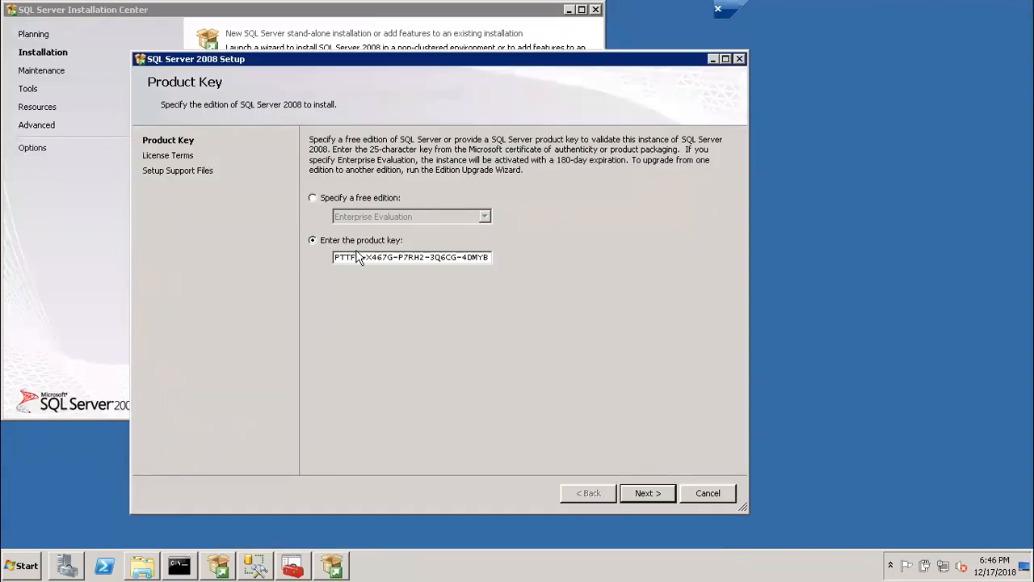
{"action": "left_click", "coordinate": [649, 493]}
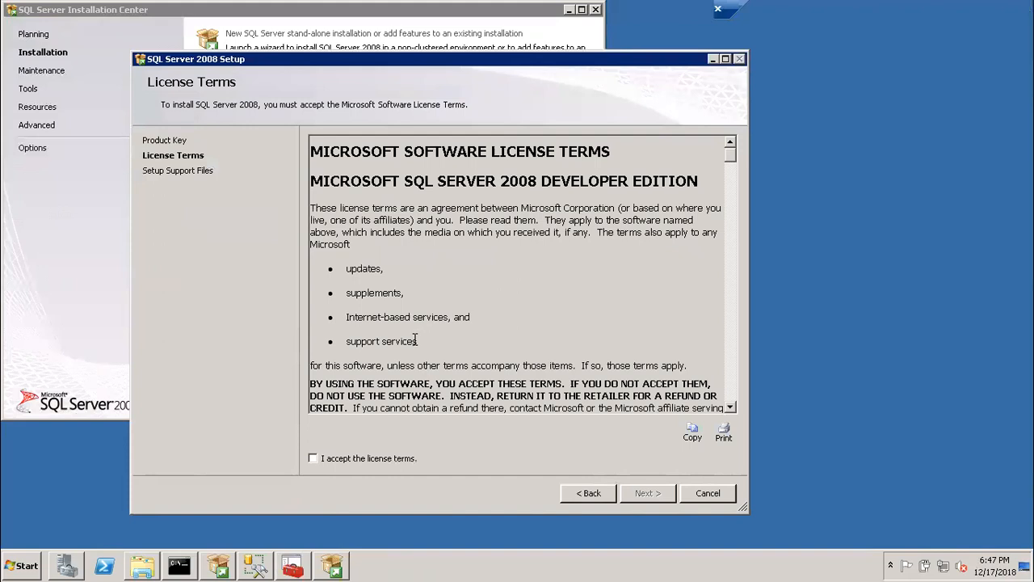
{"action": "left_click", "coordinate": [313, 459]}
{"action": "left_click", "coordinate": [634, 500]}
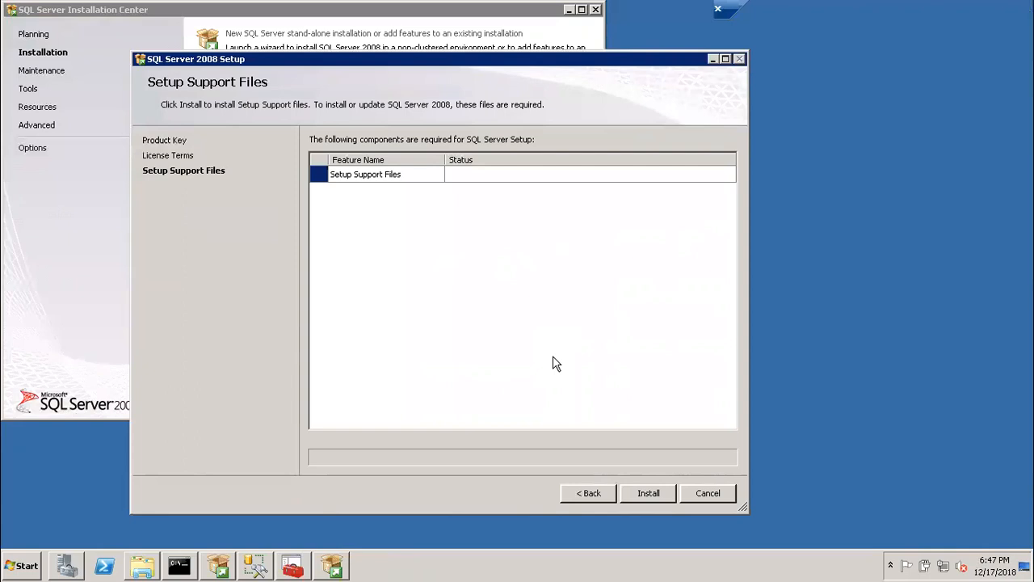
- Install the Setup Support Files, show the setup support rule details, and continue to feature selection
{"action": "left_click", "coordinate": [646, 495]}
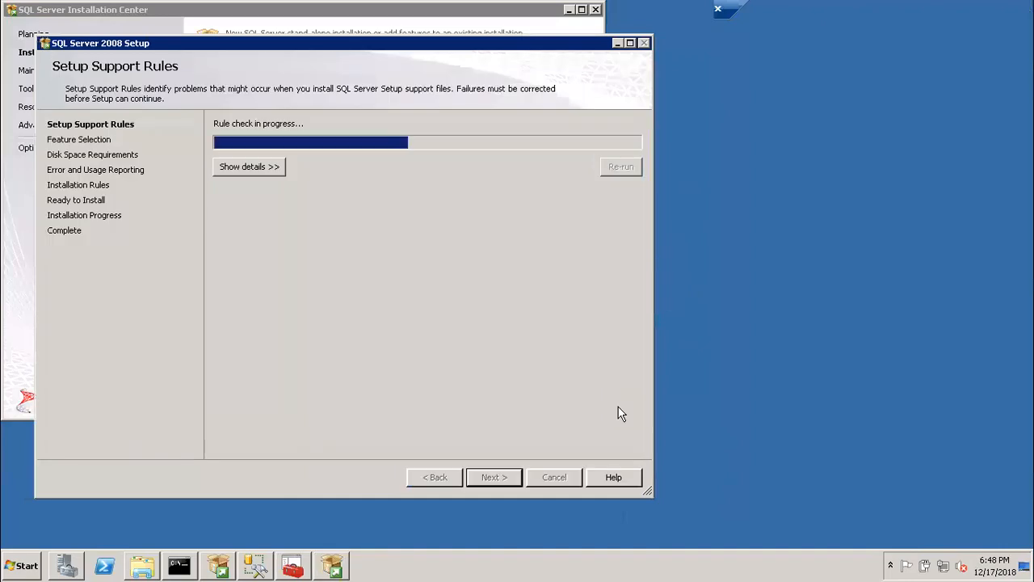
{"action": "left_click", "coordinate": [260, 165]}
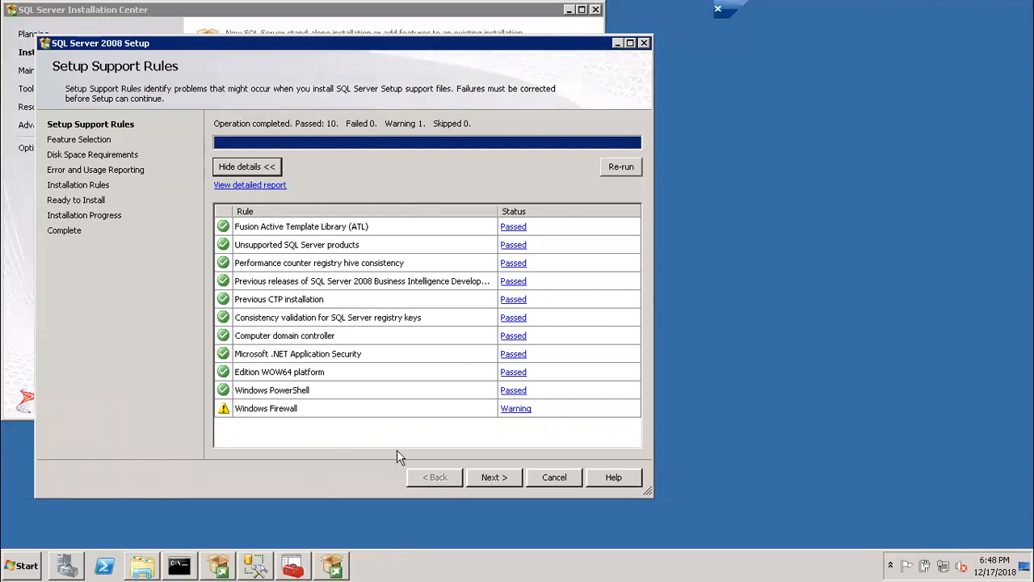
{"action": "left_click", "coordinate": [492, 483]}
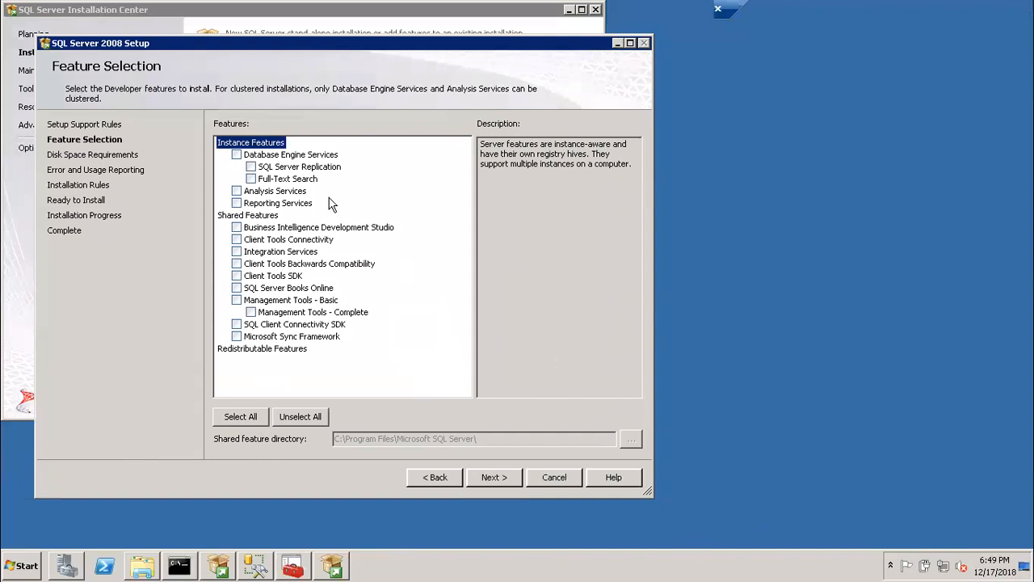
{"action": "left_click", "coordinate": [236, 155]}
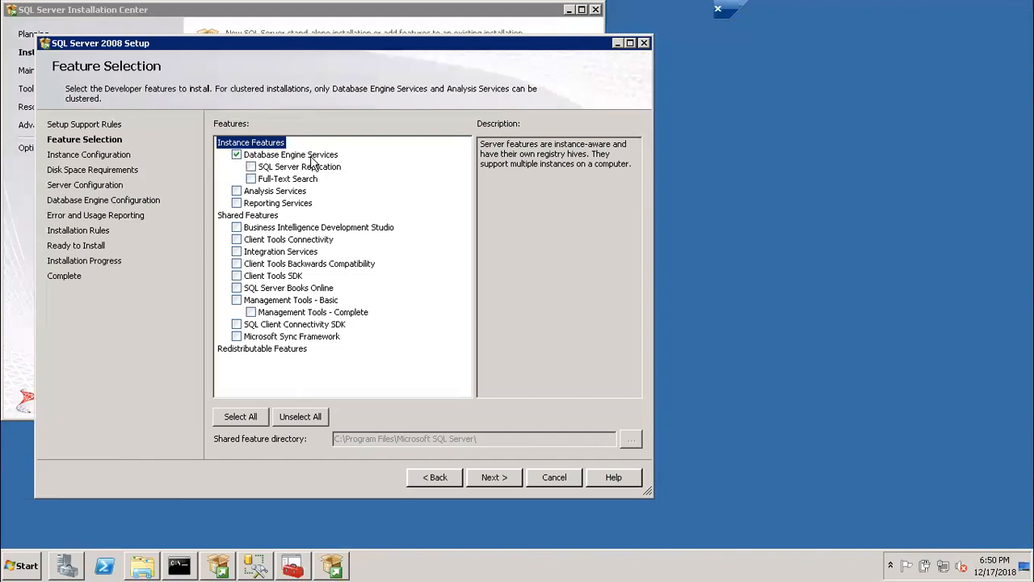
{"action": "left_click", "coordinate": [251, 167]}
{"action": "left_click", "coordinate": [251, 177]}
{"action": "left_click", "coordinate": [237, 240]}
{"action": "left_click", "coordinate": [237, 289]}
{"action": "left_click", "coordinate": [237, 301]}
{"action": "left_click", "coordinate": [236, 300]}
{"action": "left_click", "coordinate": [246, 422]}
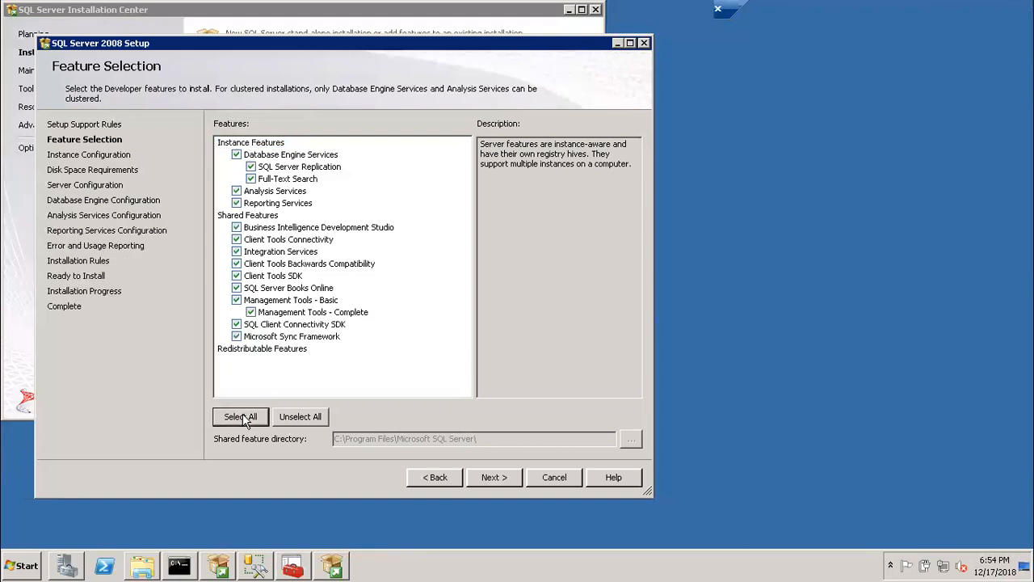
{"action": "left_click", "coordinate": [285, 421]}
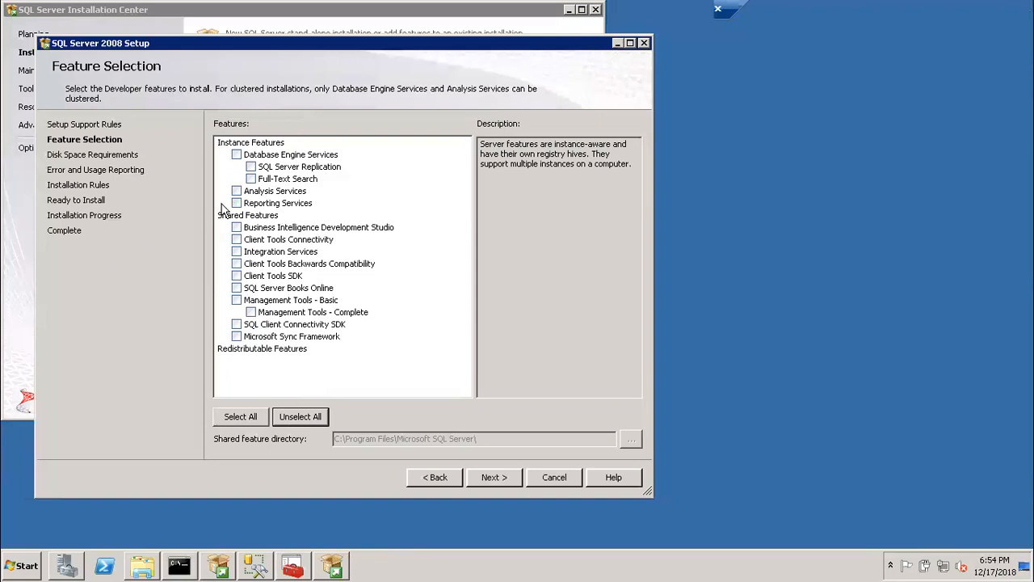
- Select Database Engine Services, Client Tools Connectivity, SDK and Backwards Compatibility, Books Online, both Management Tools and SQL Client Connectivity SDK, then continue
{"action": "left_click", "coordinate": [236, 154]}
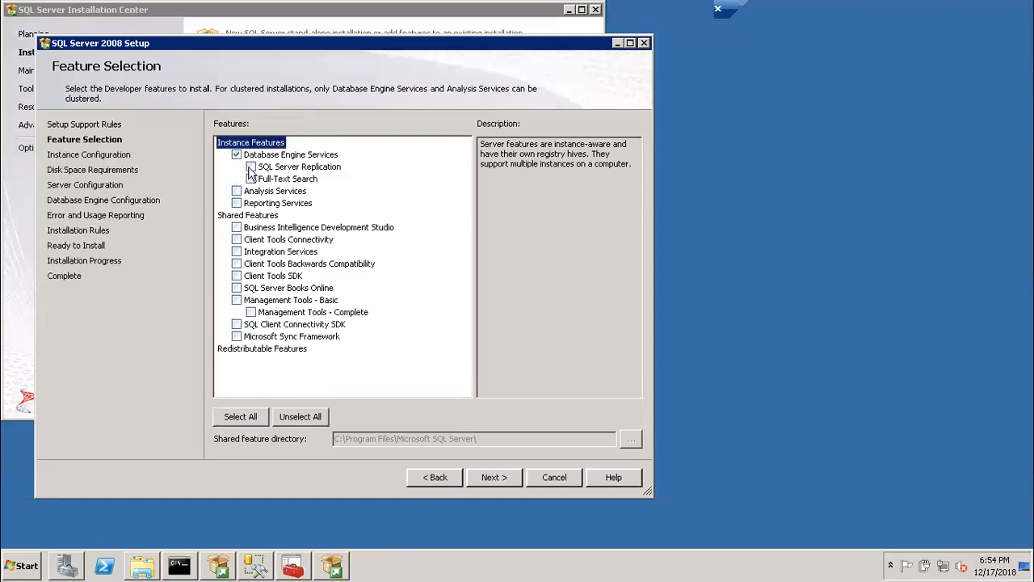
{"action": "left_click", "coordinate": [236, 240]}
{"action": "left_click", "coordinate": [236, 277]}
{"action": "left_click", "coordinate": [236, 264]}
{"action": "left_click", "coordinate": [236, 288]}
{"action": "left_click", "coordinate": [237, 301]}
{"action": "left_click", "coordinate": [250, 312]}
{"action": "left_click", "coordinate": [236, 325]}
{"action": "left_click", "coordinate": [489, 483]}
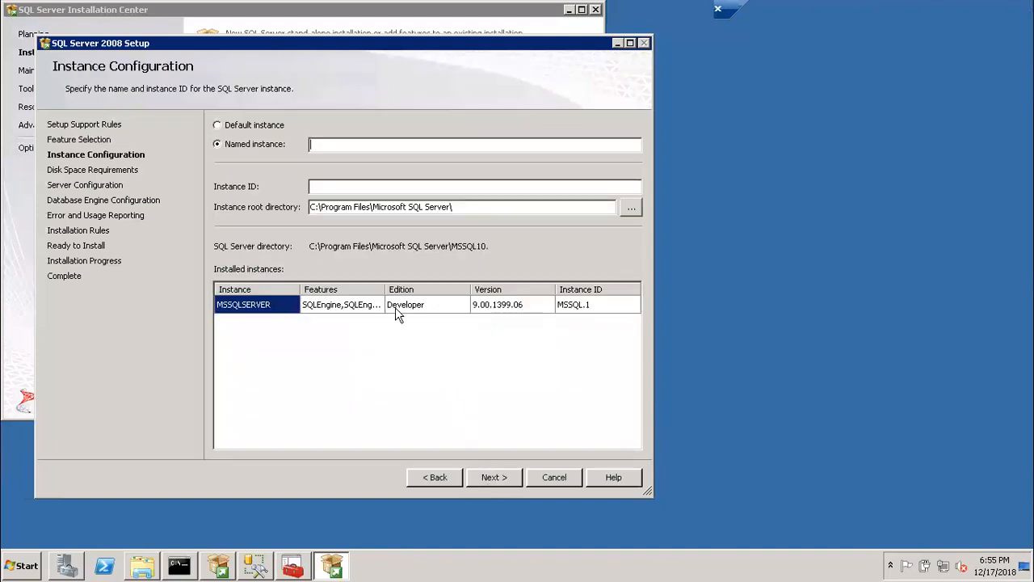
- Compare the default and named instance options, leaving Named instance selected
{"action": "left_click", "coordinate": [241, 129]}
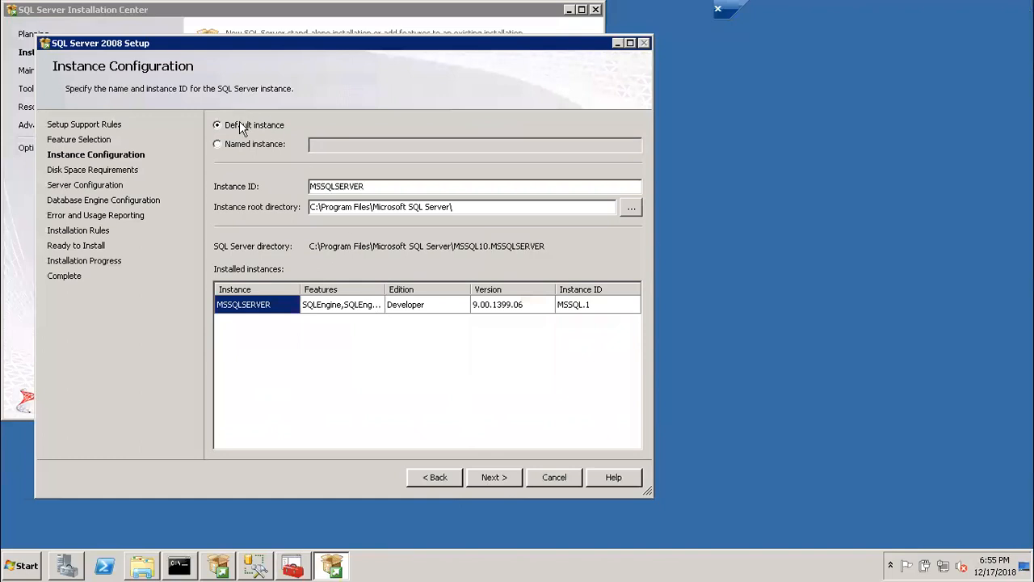
{"action": "left_click", "coordinate": [241, 148]}
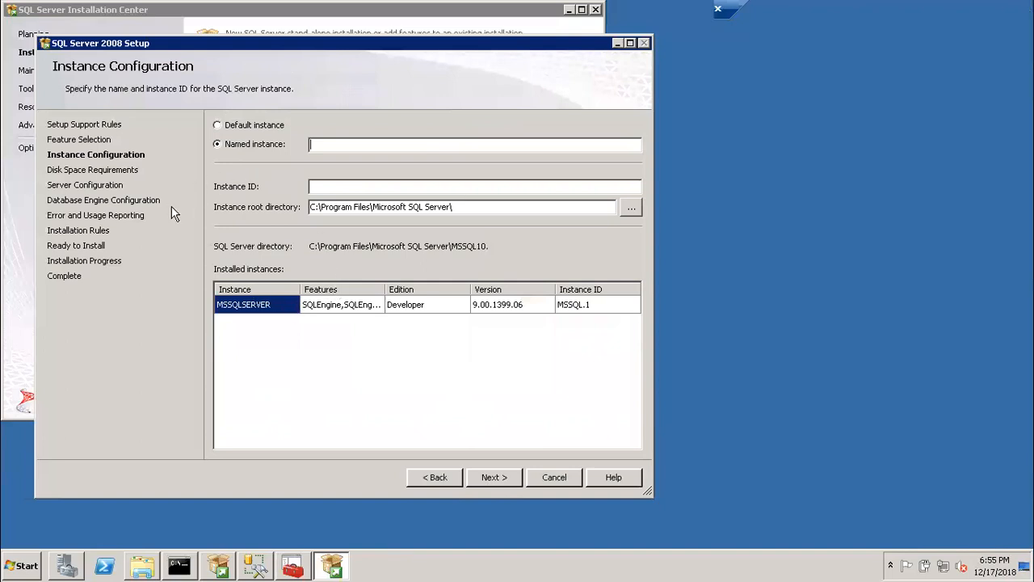
{"action": "left_click", "coordinate": [241, 129]}
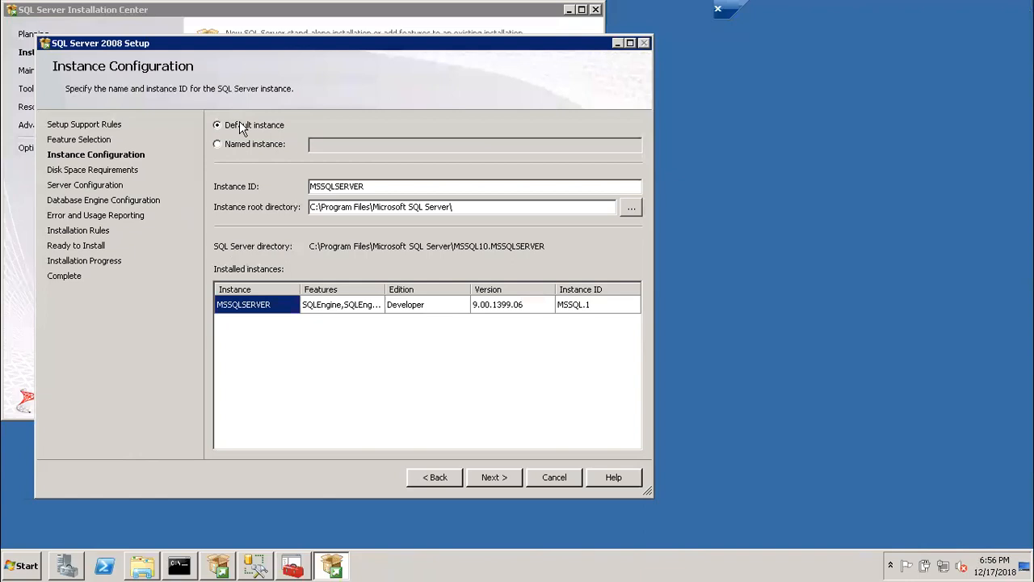
{"action": "left_click", "coordinate": [236, 146]}
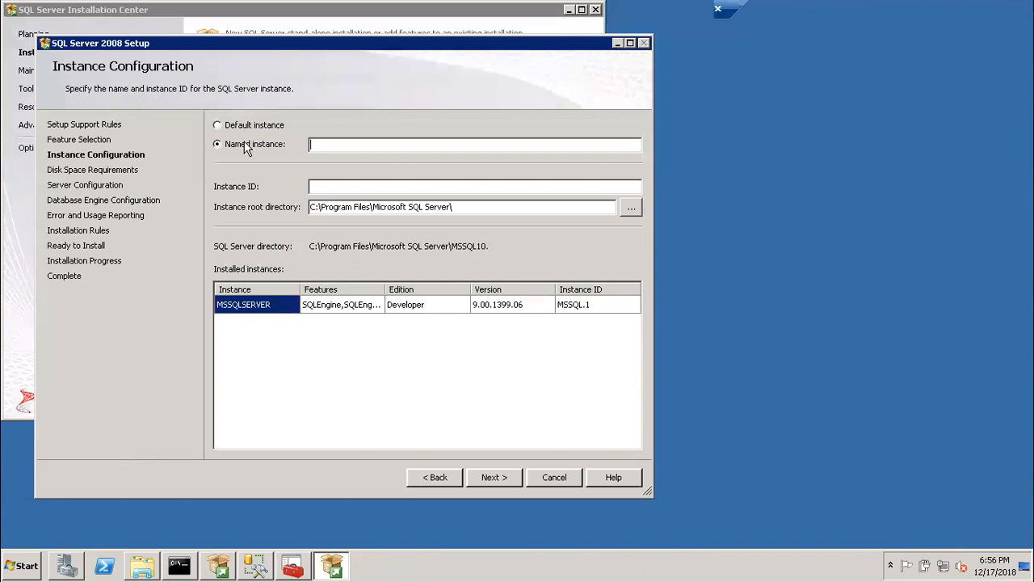